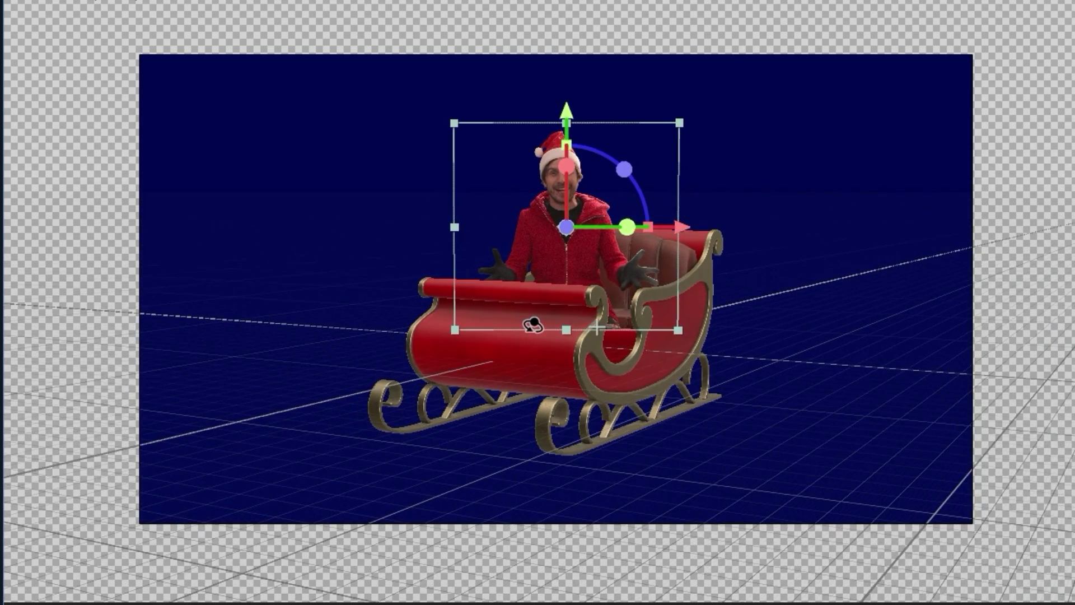
left_click_drag(557, 326, 604, 302)
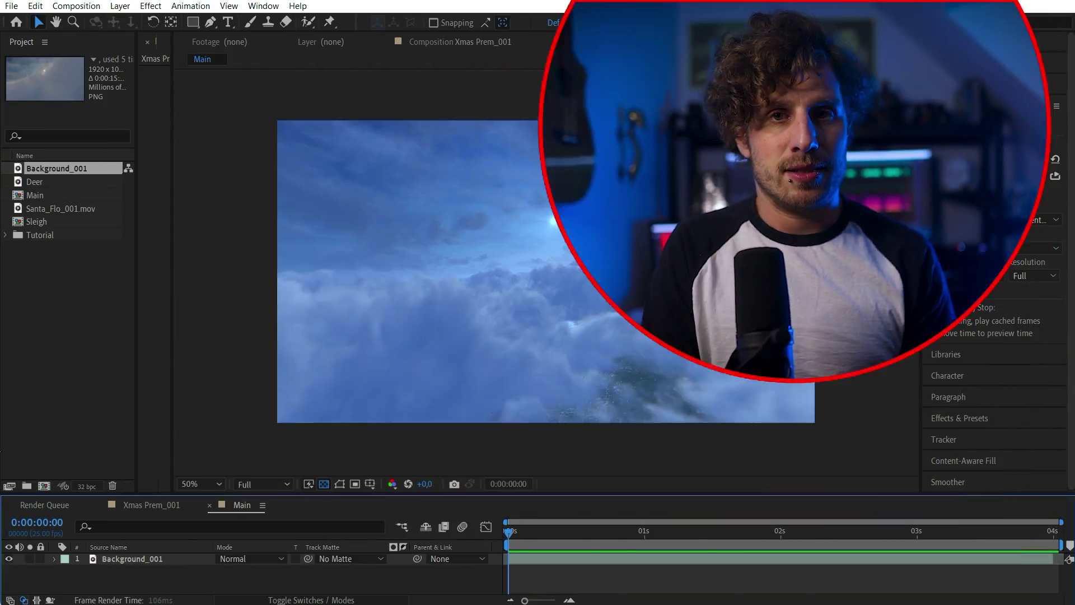
key("space")
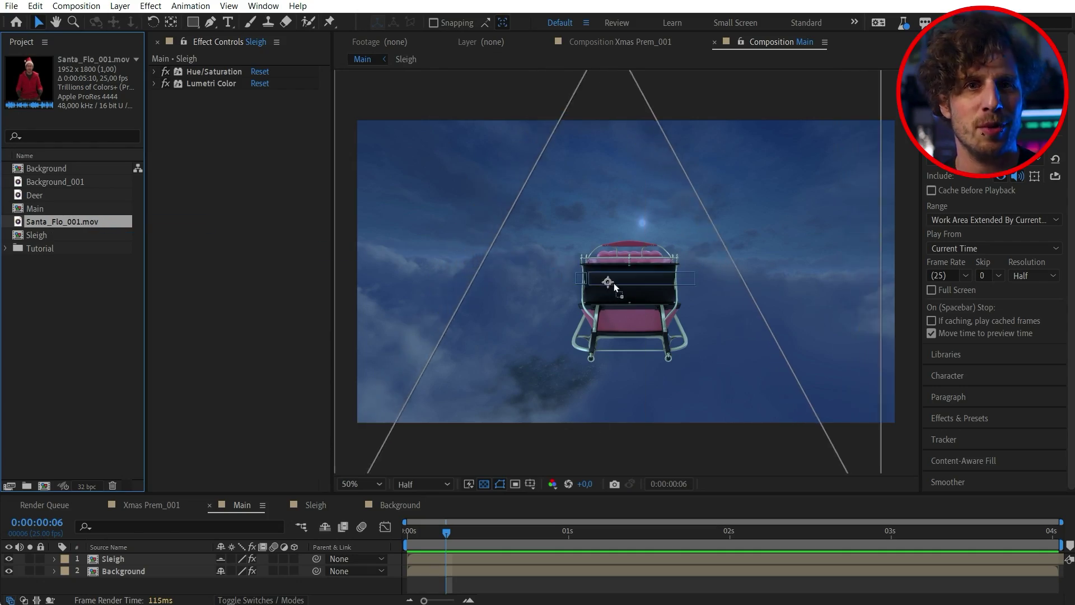
Add Santa_Flo_001.mov to the Main composition, scale it down and position the figure over the sleigh
left_click_drag(626, 283, 627, 282)
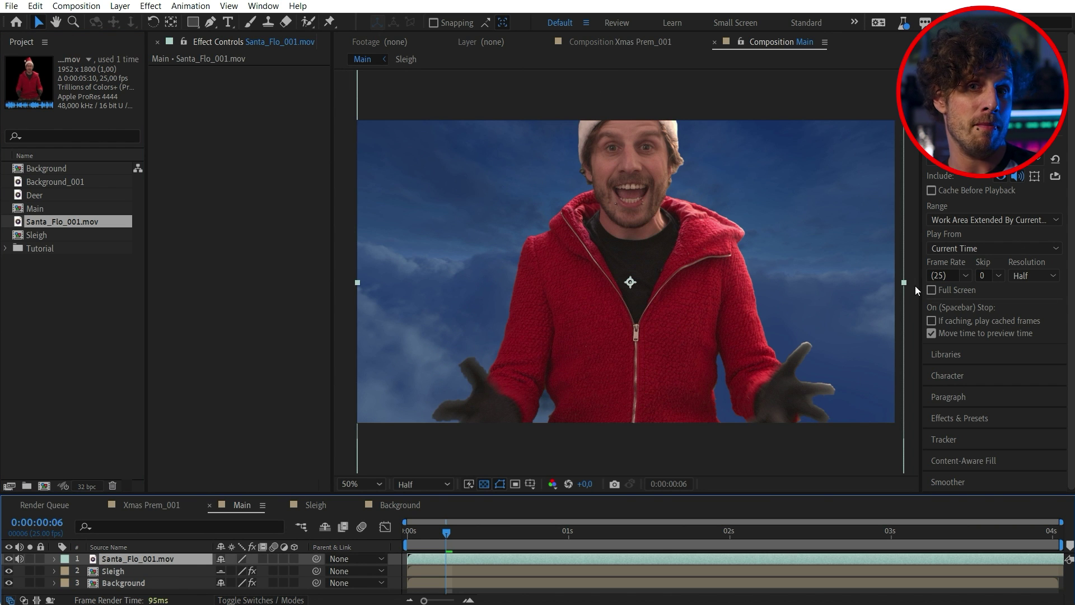
left_click_drag(902, 283, 706, 344)
left_click_drag(626, 323, 630, 301)
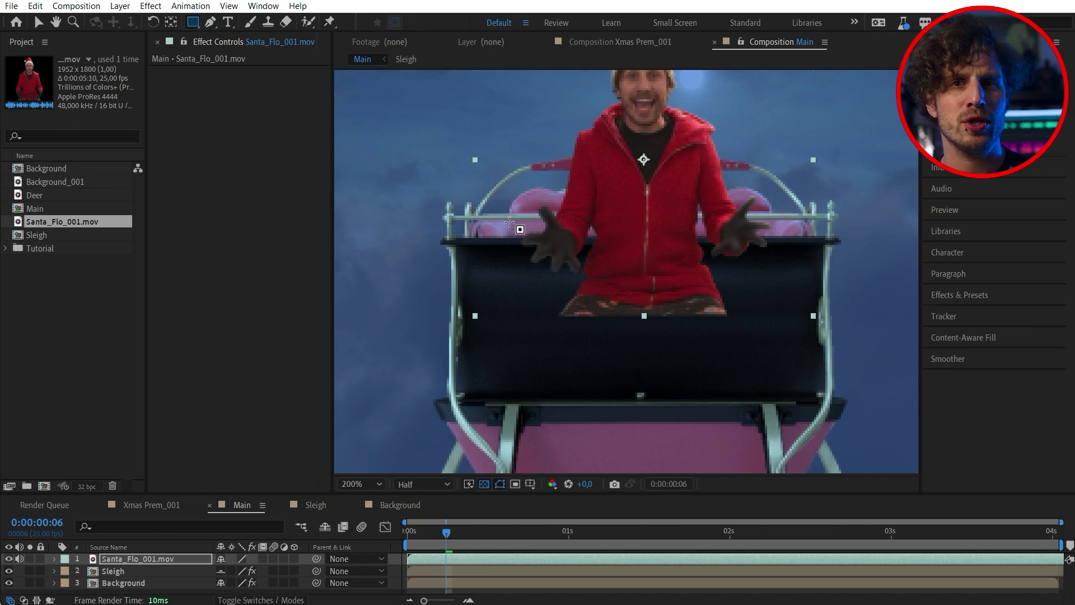
Mask the Santa layer with a rectangle around his upper body, plus a second Subtract mask along the sleigh's rail
left_click_drag(453, 238, 813, 48)
left_click_drag(803, 123, 803, 225)
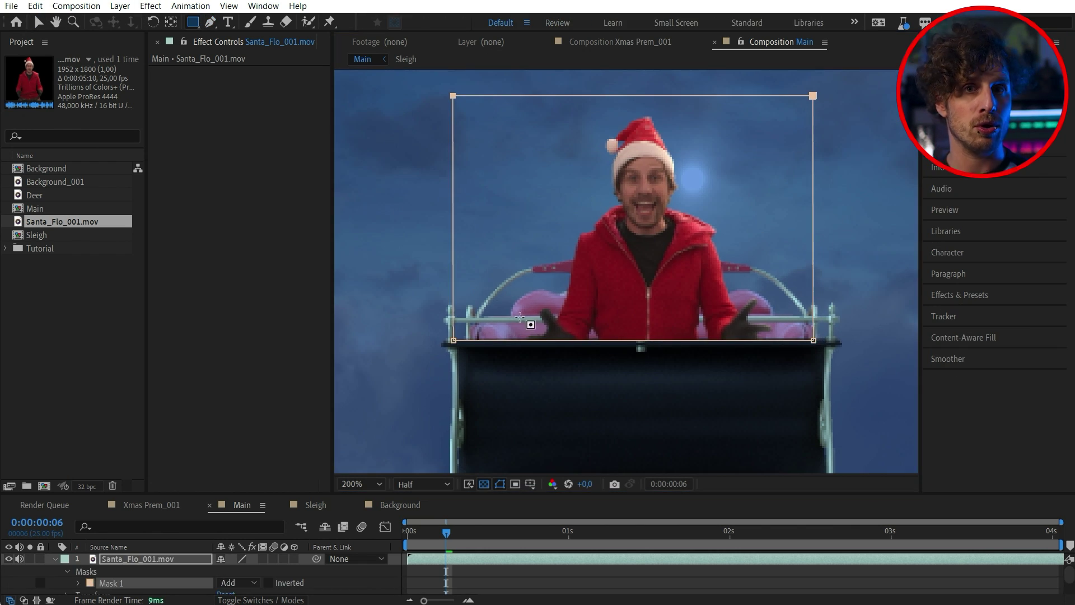
left_click_drag(455, 316, 797, 323)
scroll(626, 271, "down", 4)
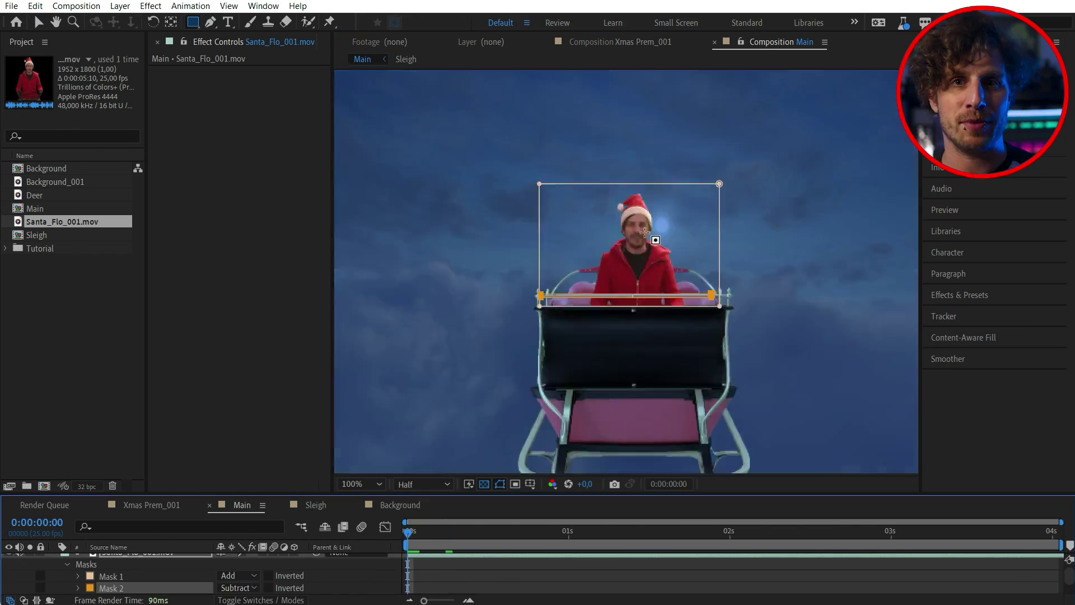
key("space")
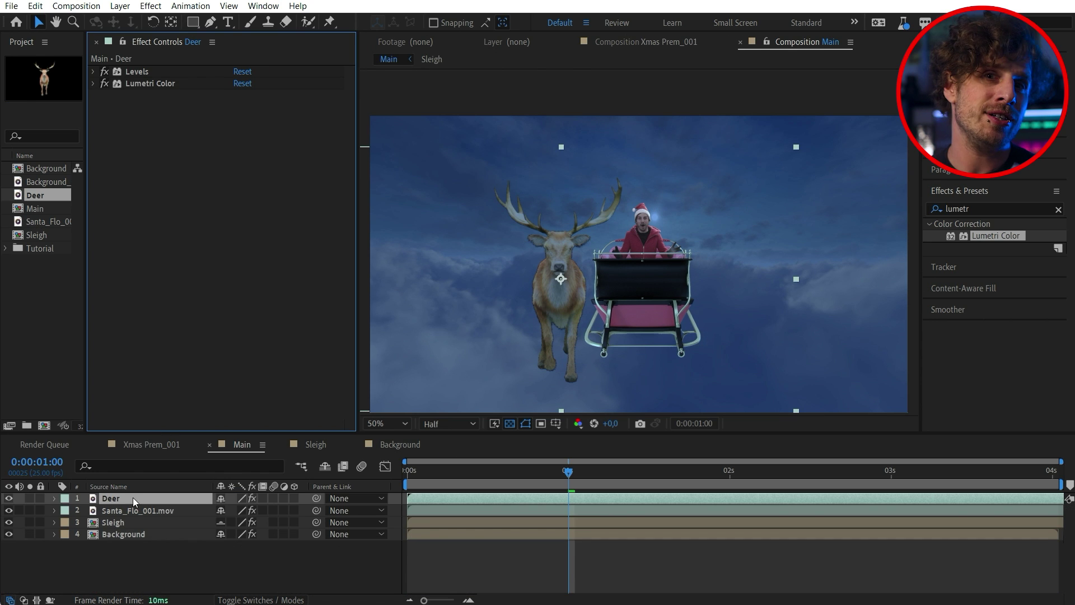
Duplicate the Deer layer and arrange four deer in pairs on both sides of the sleigh
key("ctrl+d")
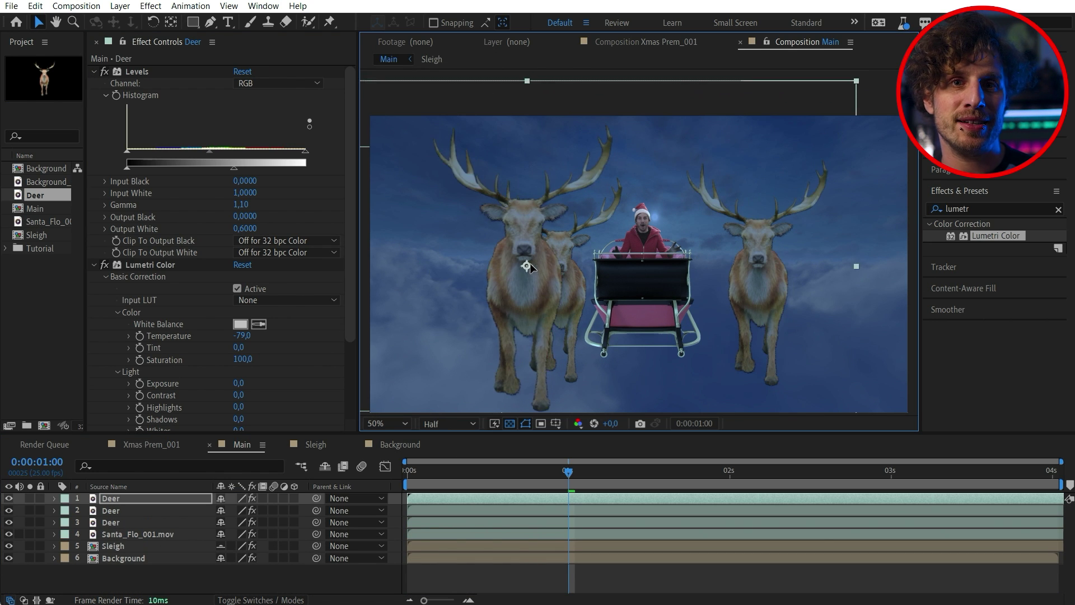
key("comma")
key("ctrl+d")
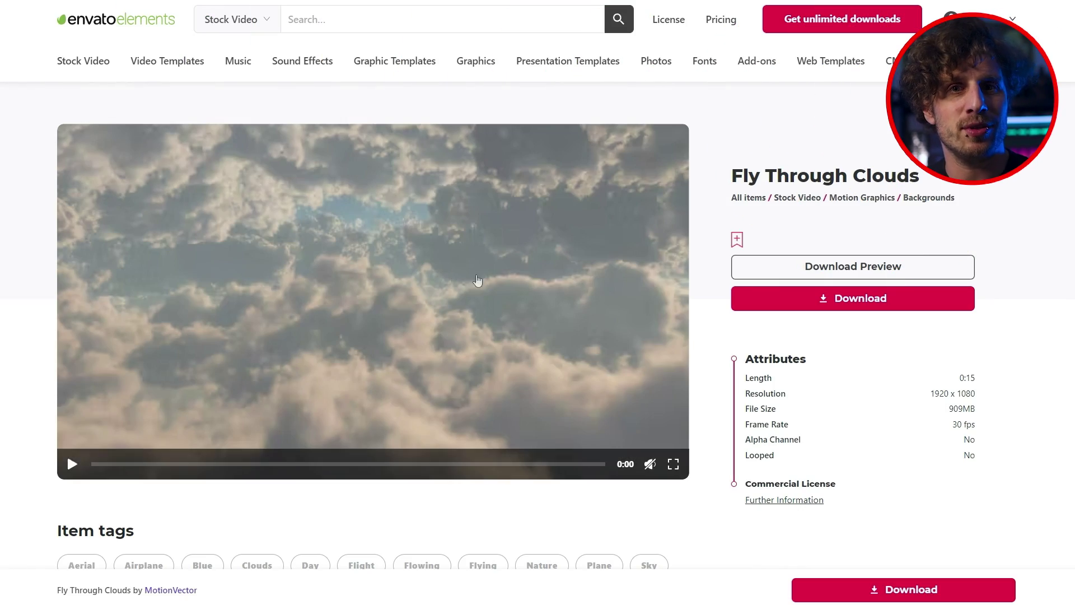
On Envato Elements, preview the Fly Through Clouds stock video and inspect the 3D Santa Sleigh model from another angle
left_click(72, 473)
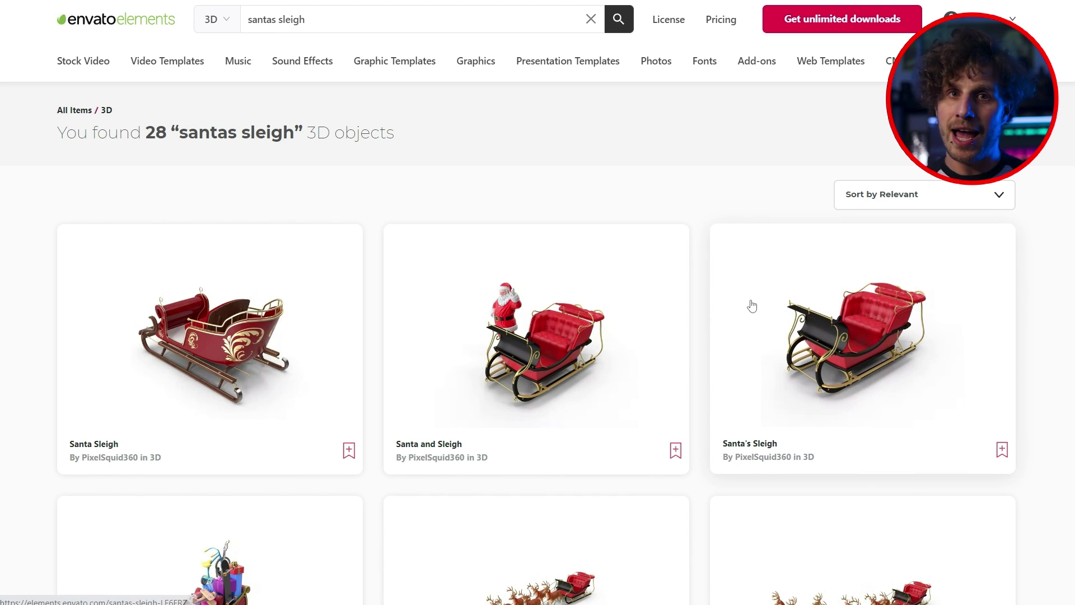
scroll(752, 305, "down", 1)
left_click(259, 319)
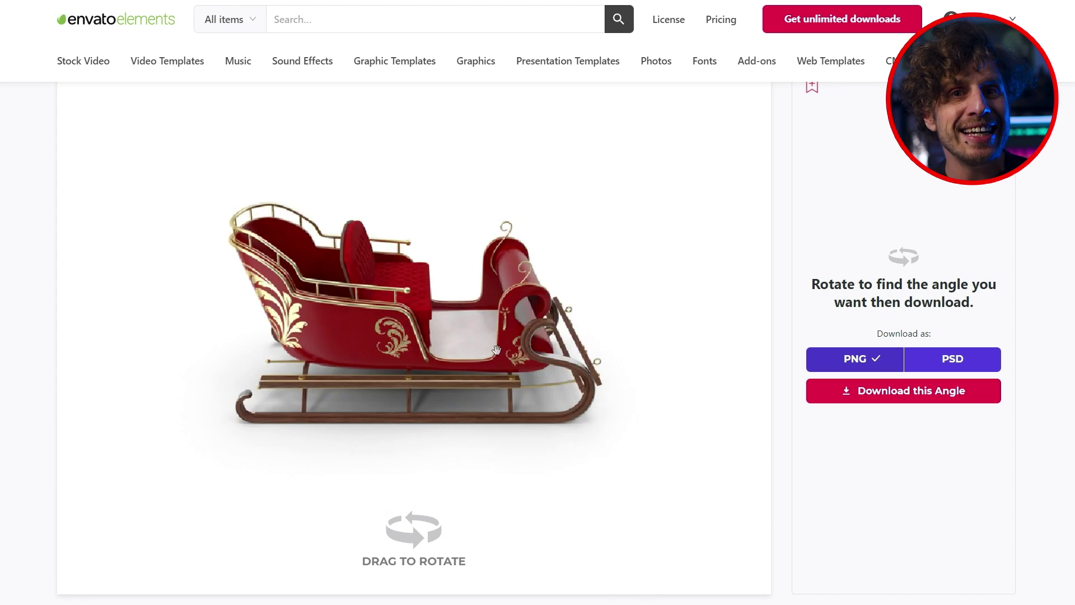
left_click_drag(497, 350, 492, 350)
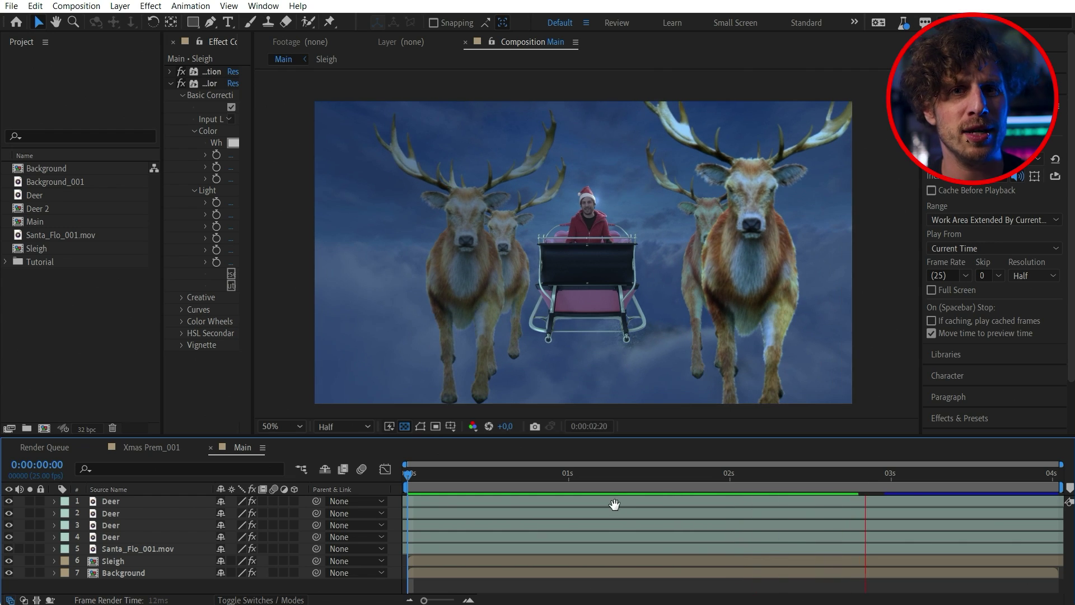
key("space")
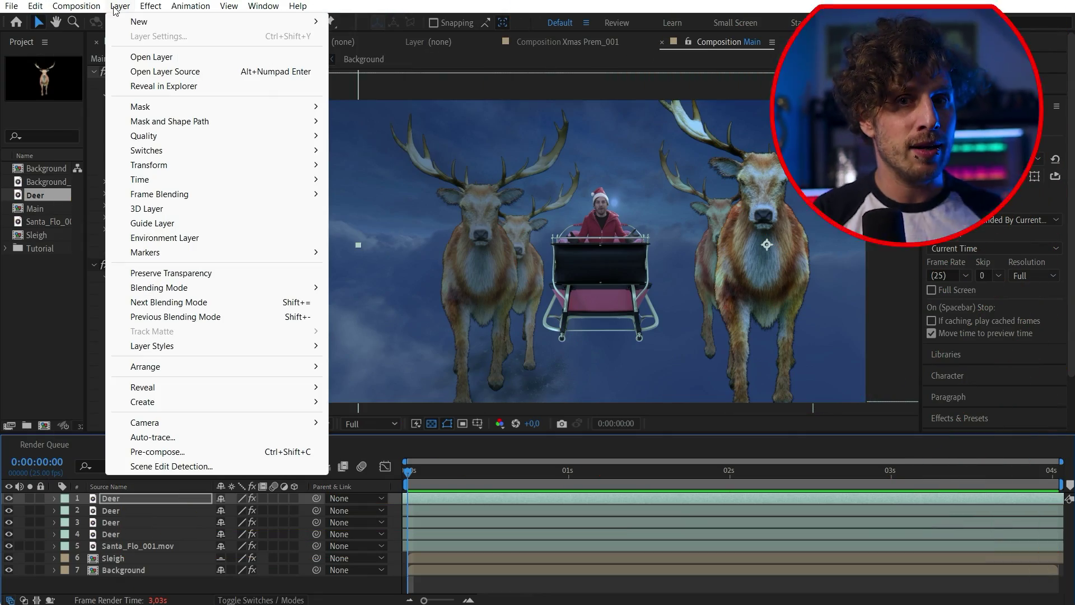
mouse_move(313, 22)
left_click(376, 79)
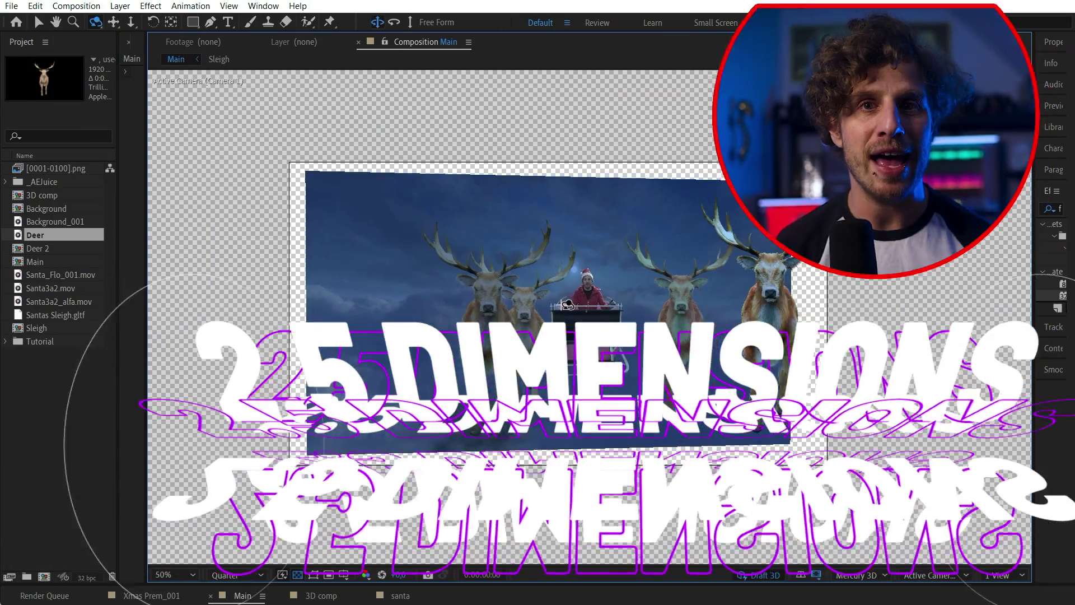
left_click_drag(567, 304, 542, 306)
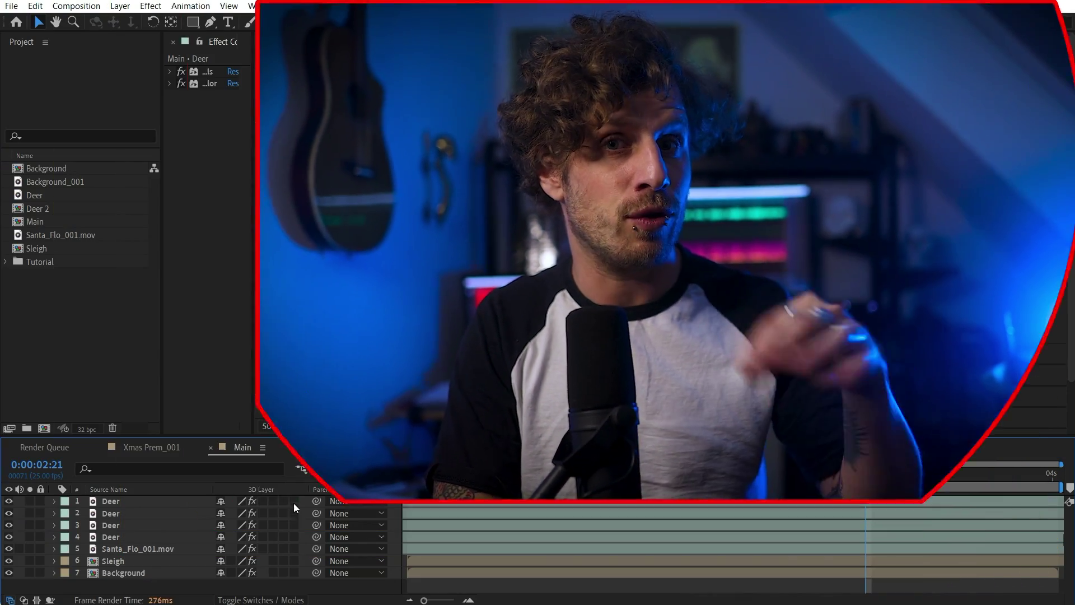
Make the deer, Santa, sleigh and background layers 3D, and set up two views with Custom View 1 as the second
left_click_drag(293, 503, 295, 536)
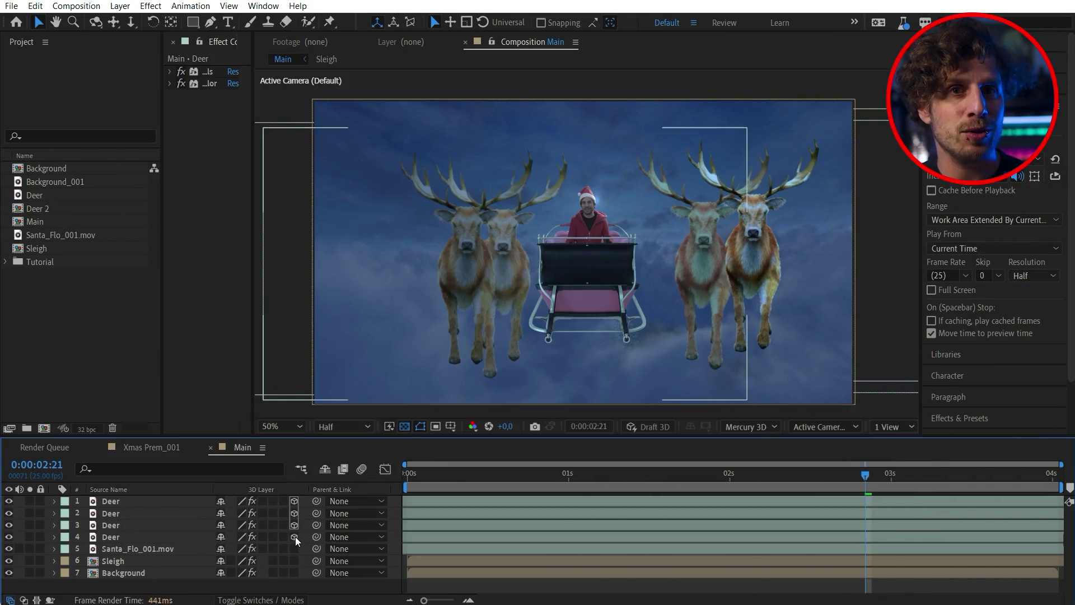
left_click(699, 262)
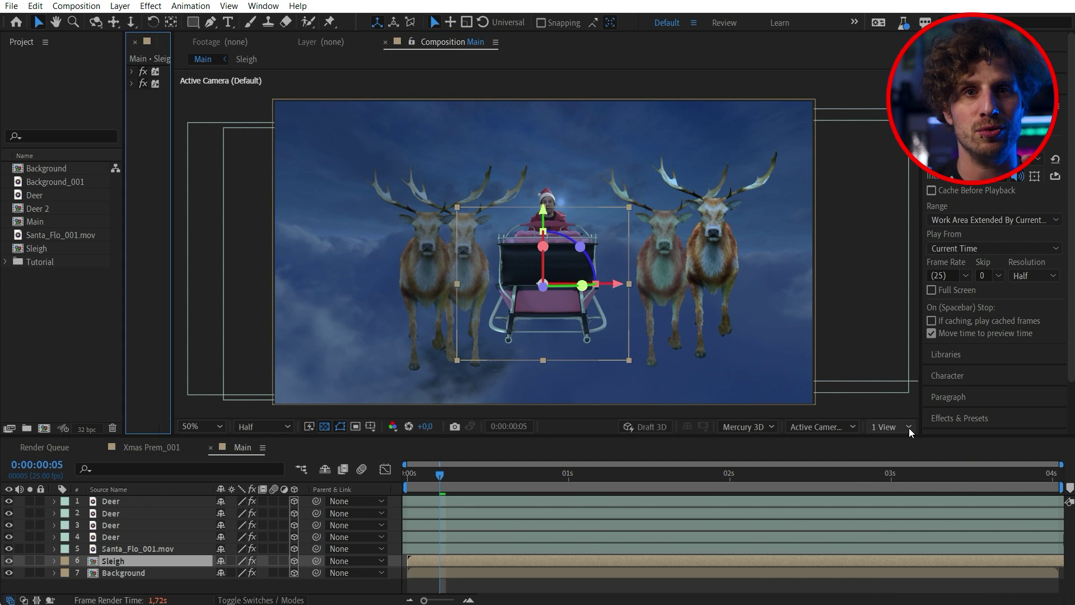
left_click(909, 427)
left_click(902, 459)
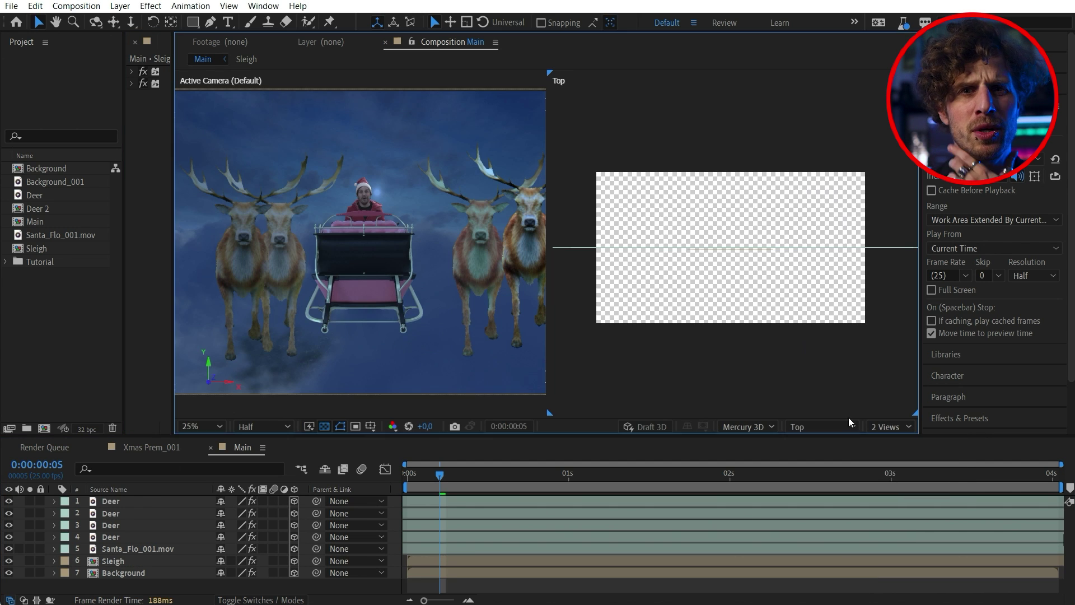
left_click(854, 427)
left_click(824, 575)
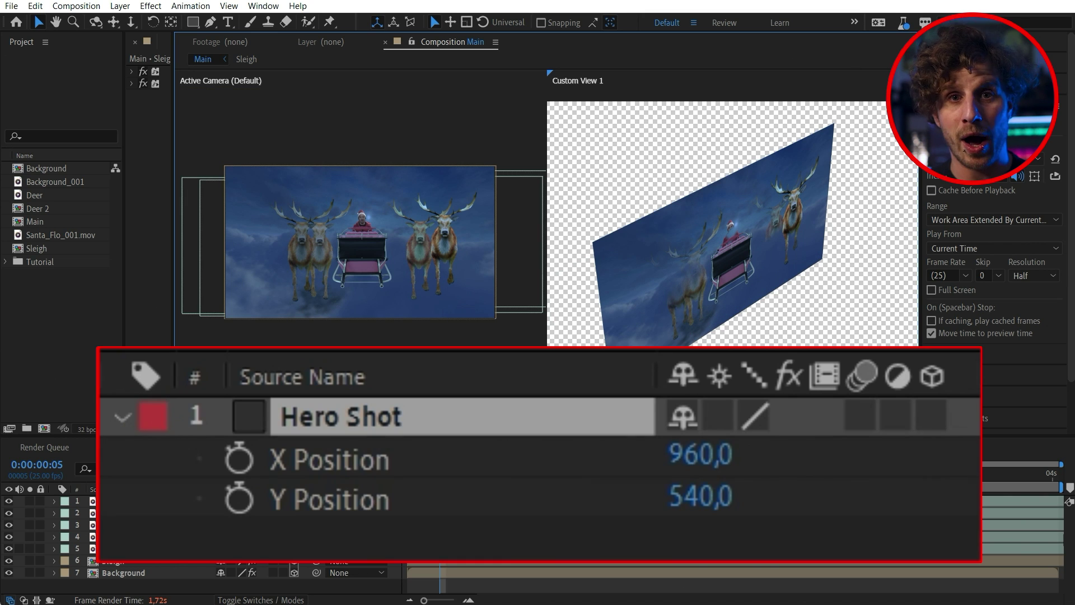
Push the Background layer about 1238 px back along its Z axis, behind the deer and sleigh
scroll(805, 251, "down", 2)
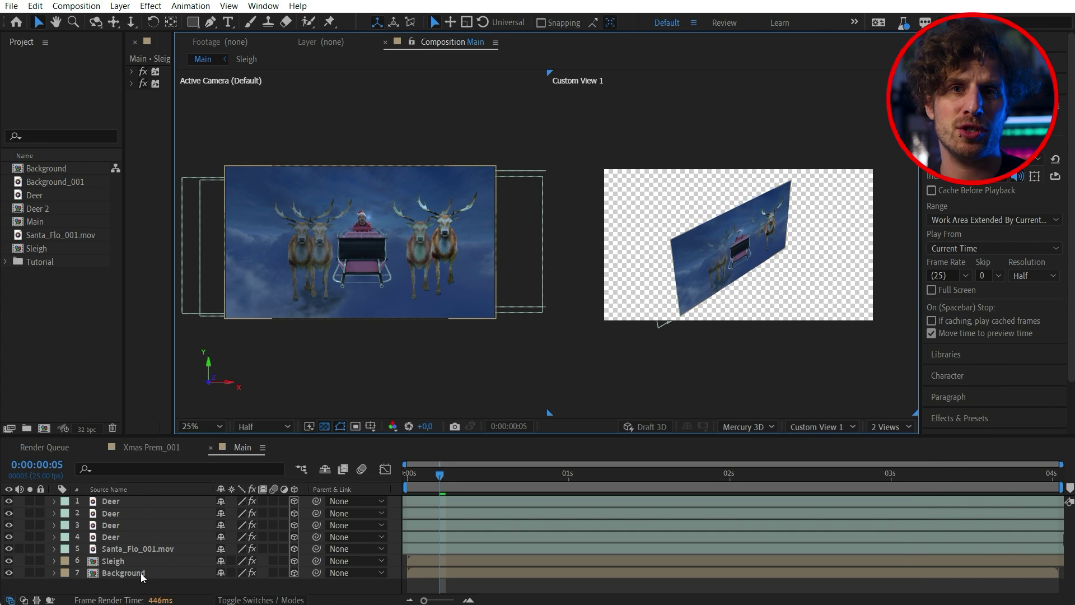
left_click(124, 572)
left_click_drag(780, 267, 716, 229)
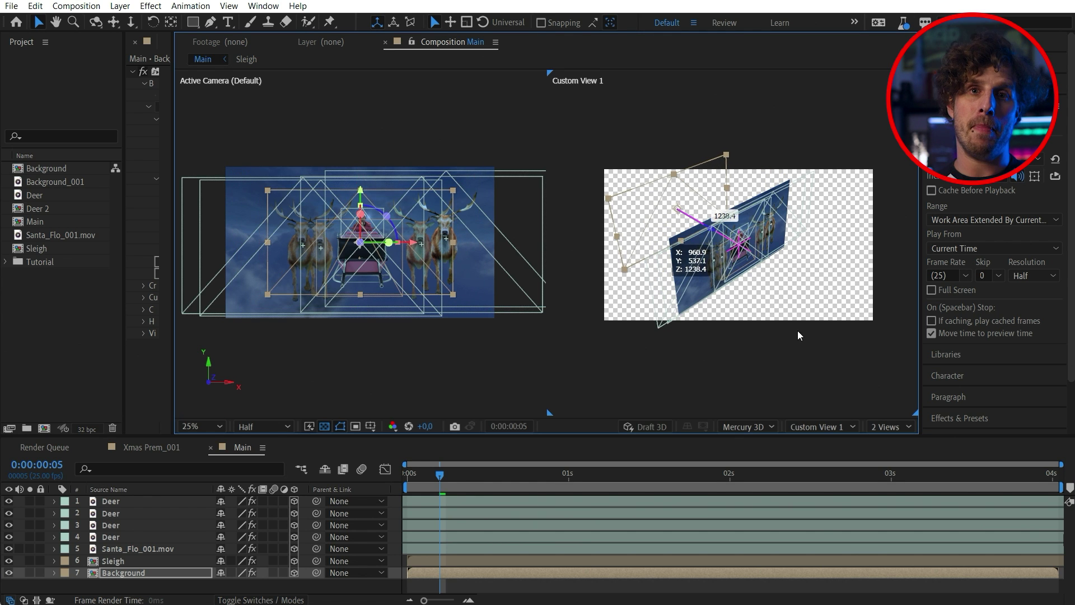
Move the deer layers forward along the Z axis to different depths in front of the sleigh
key("h")
scroll(817, 344, "up", 2)
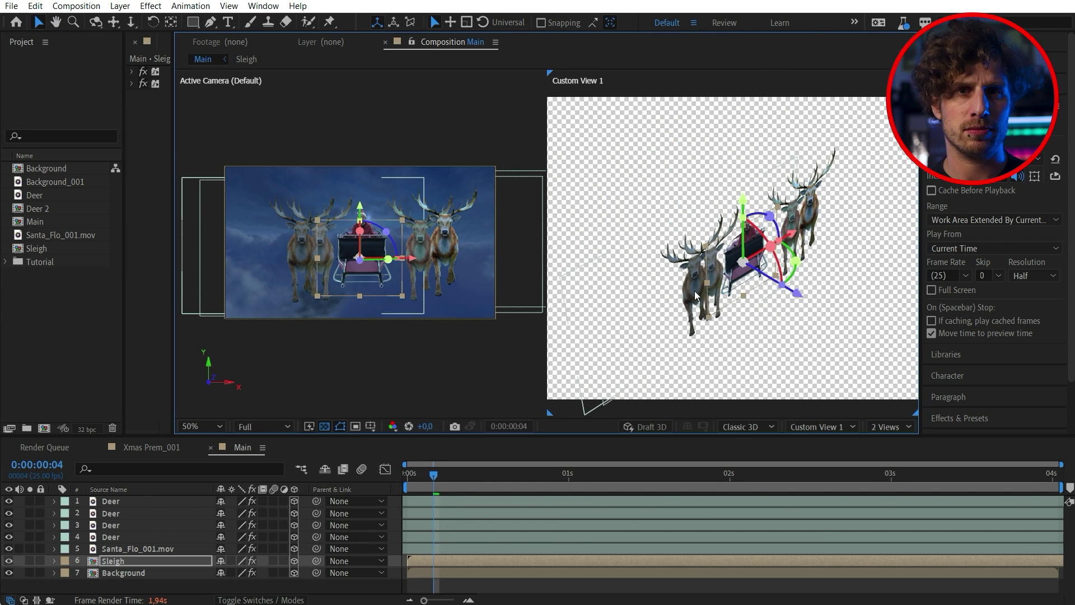
left_click_drag(696, 295, 868, 284)
scroll(865, 288, "down", 2)
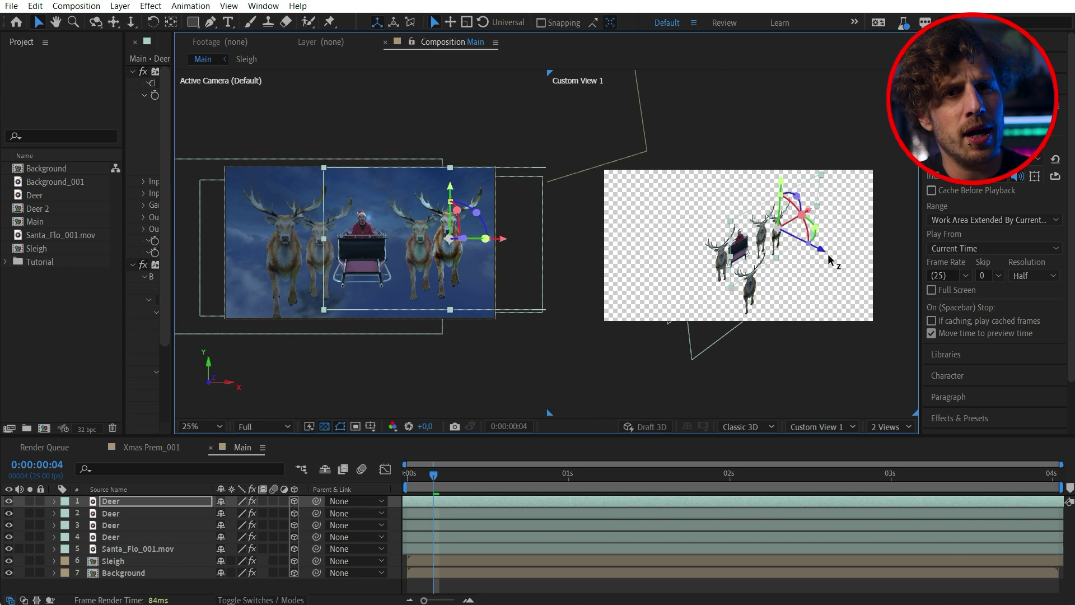
left_click_drag(801, 223, 838, 300)
left_click(806, 246)
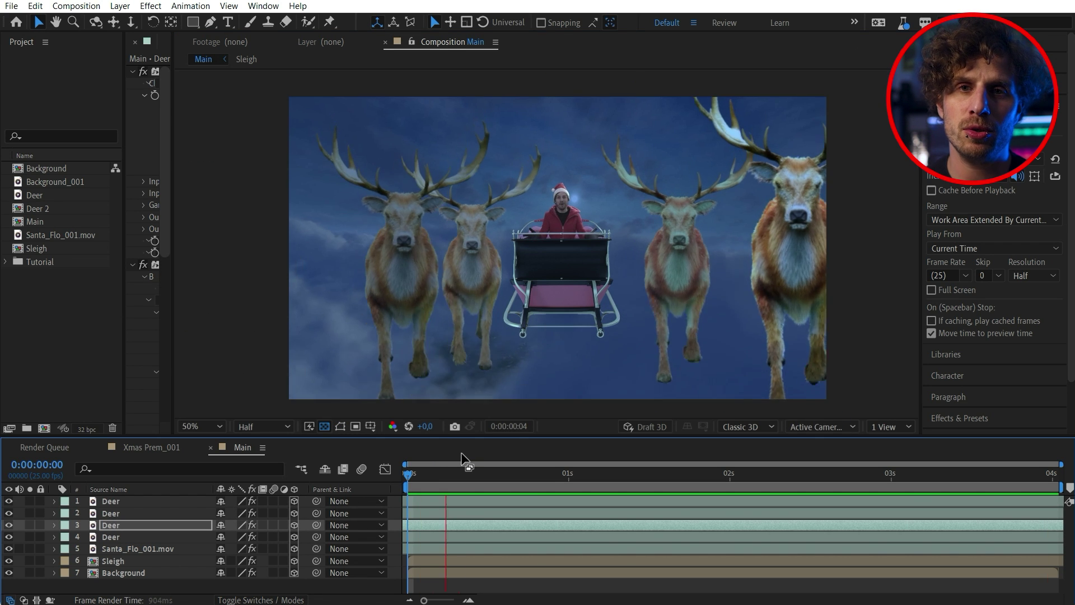
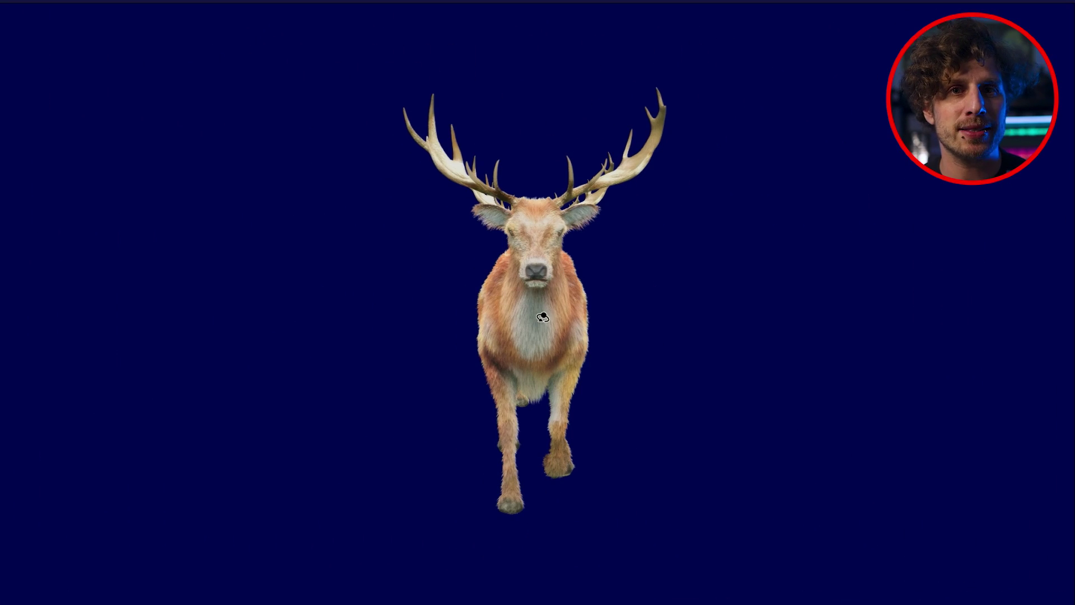
left_click_drag(543, 322, 912, 290)
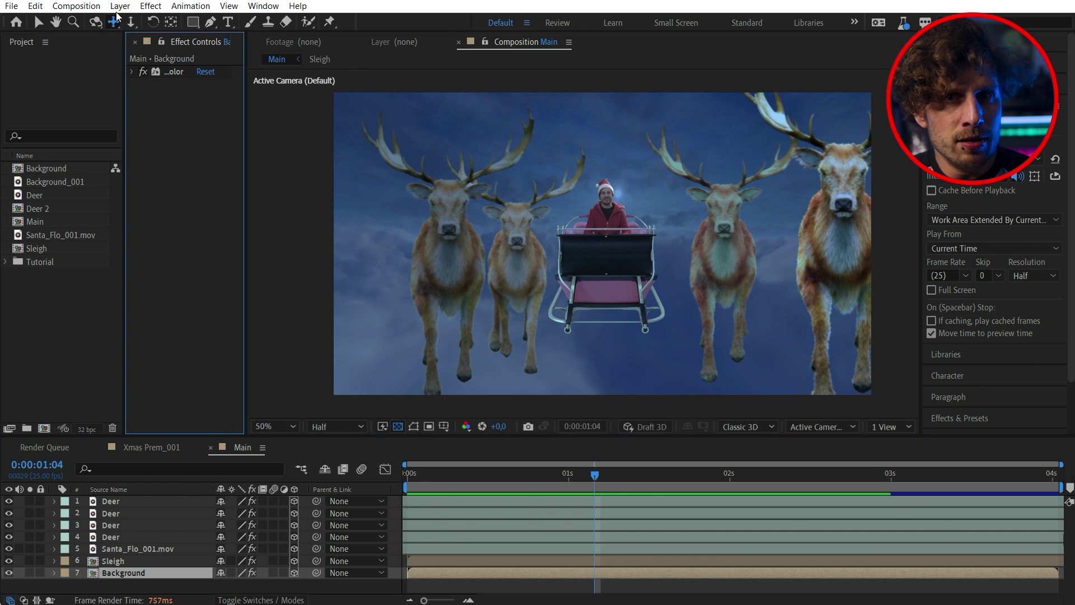
Start a new two-node camera named Camera 1 with the 28mm focal length preset
left_click(120, 6)
mouse_move(134, 21)
left_click(379, 67)
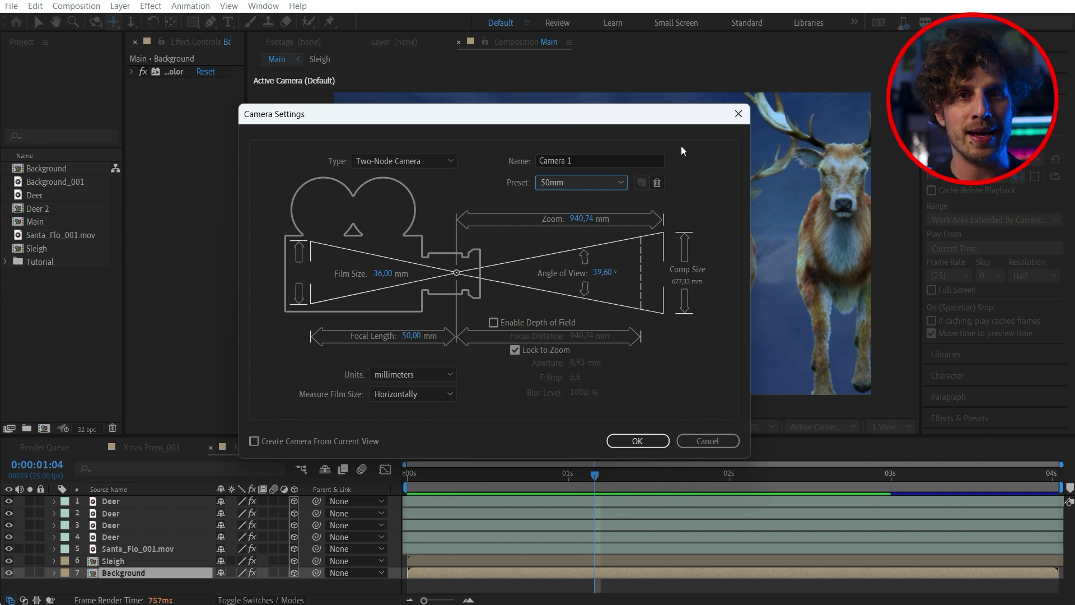
left_click(410, 336)
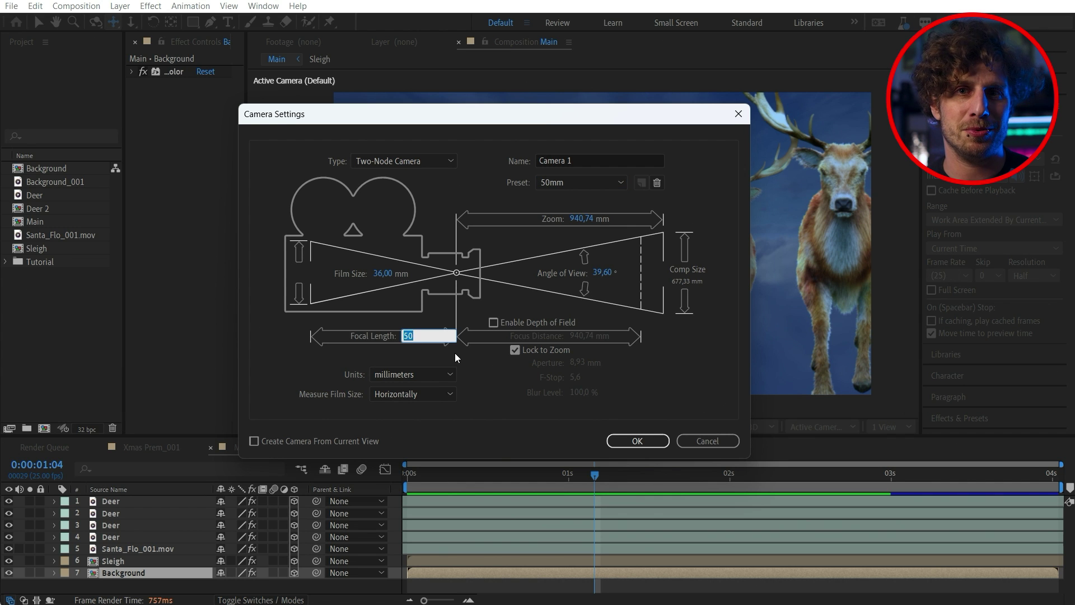
type("28,00")
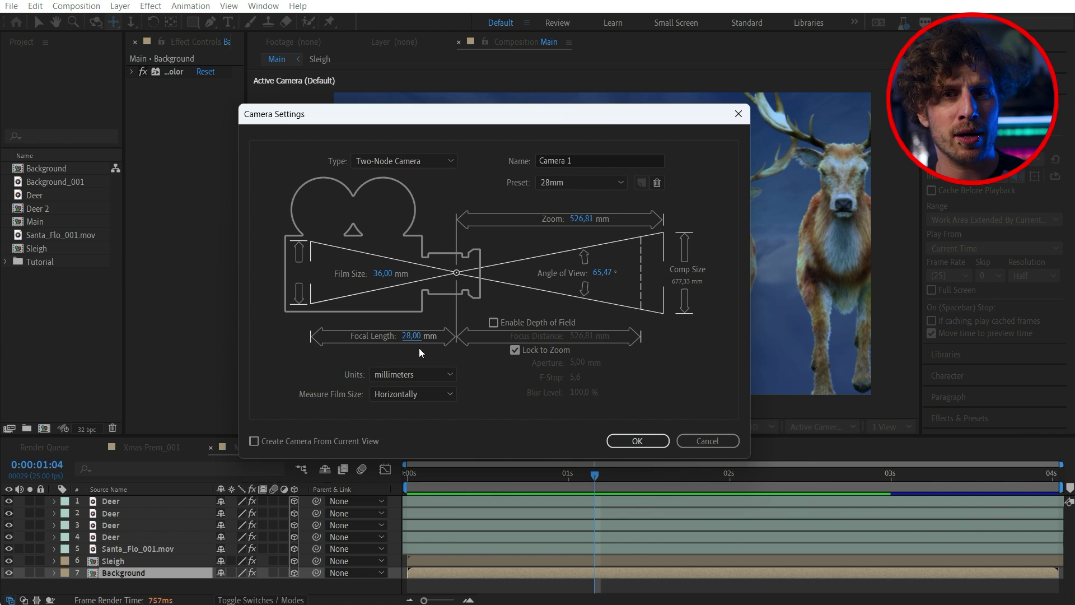
left_click(621, 182)
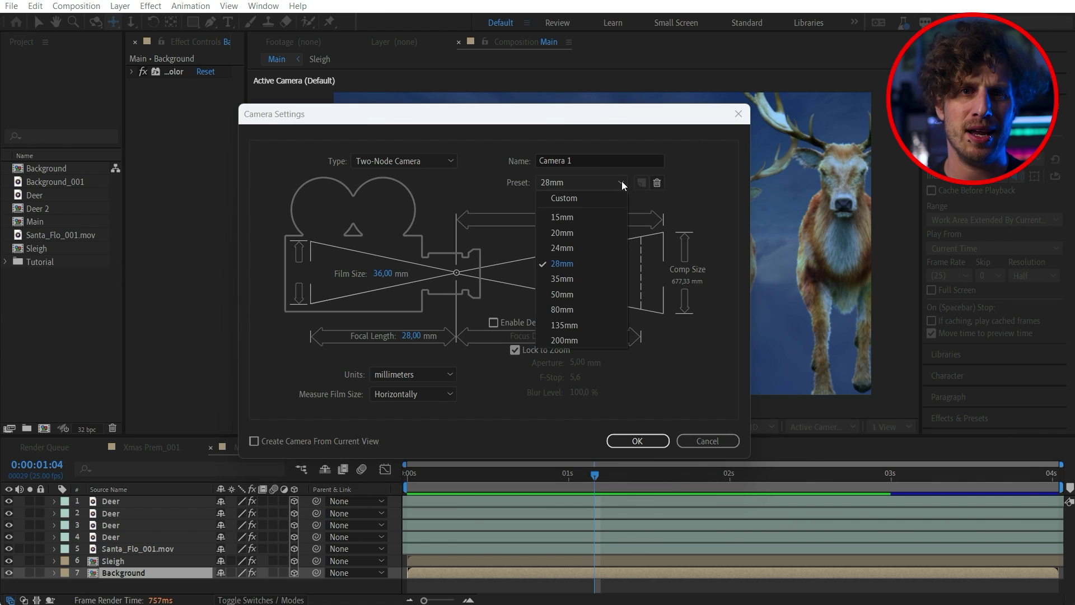
left_click(595, 266)
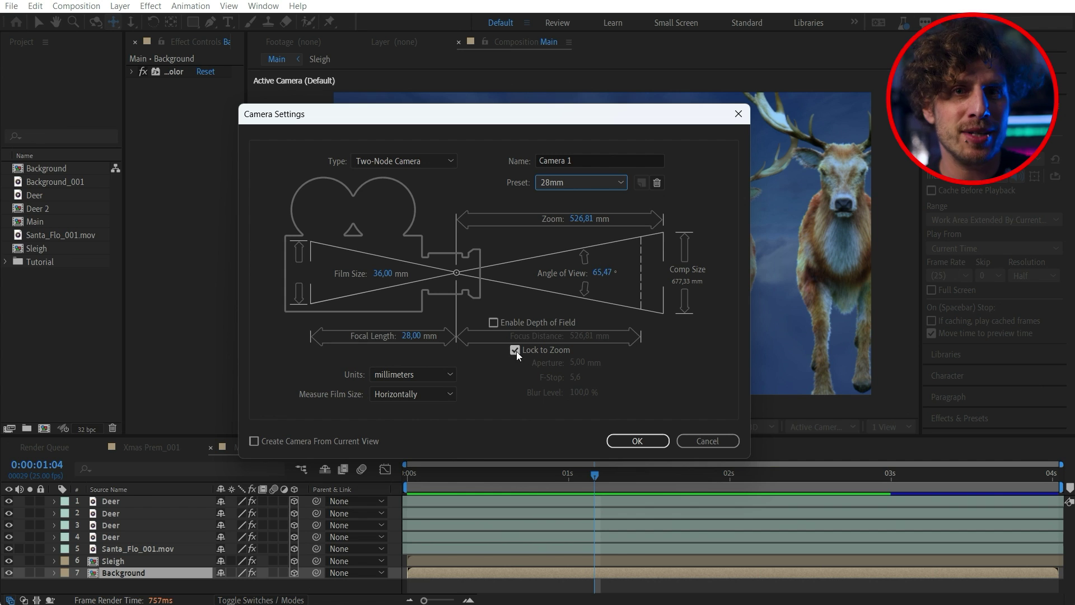
Enable depth of field with an F-Stop of 1.8 and create the camera
left_click(493, 323)
left_click(596, 377)
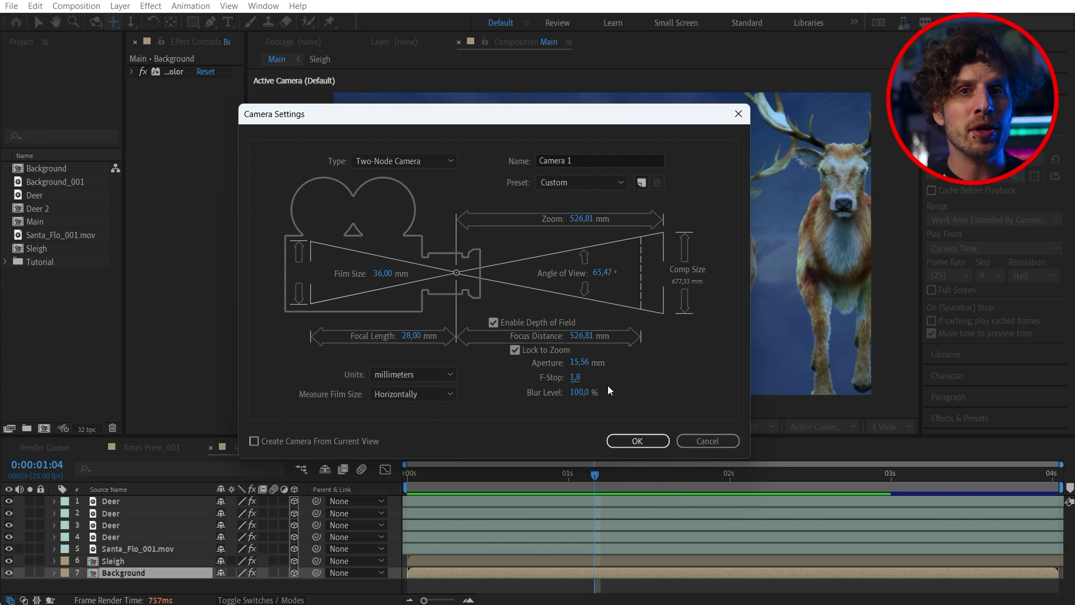
left_click(637, 441)
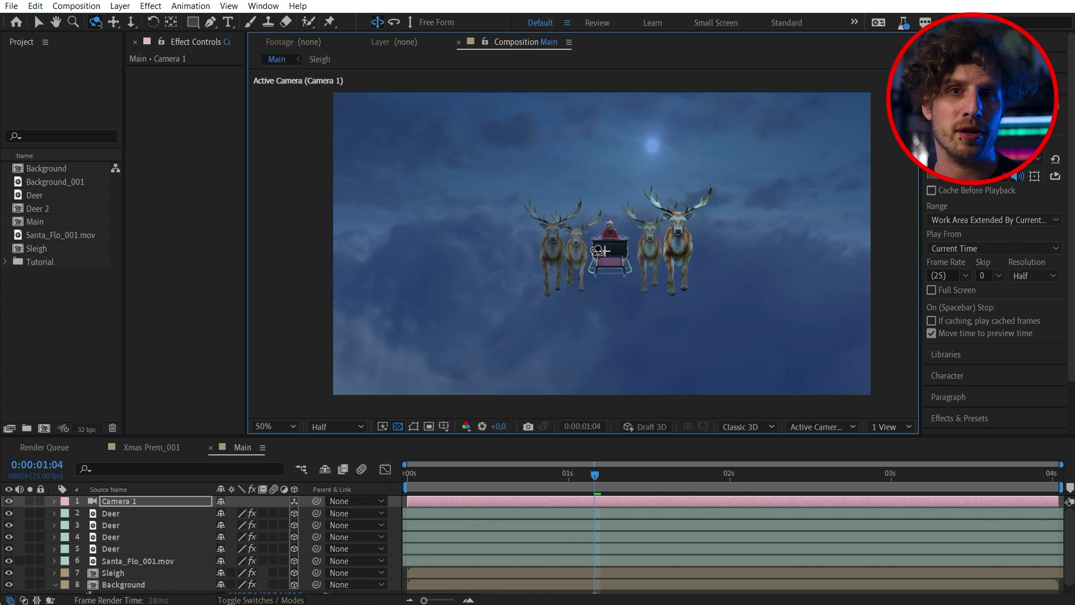
Orbit, pan and dolly Camera 1 to reframe the sleigh and deer closer in the shot
left_click_drag(598, 251, 470, 249)
key("c")
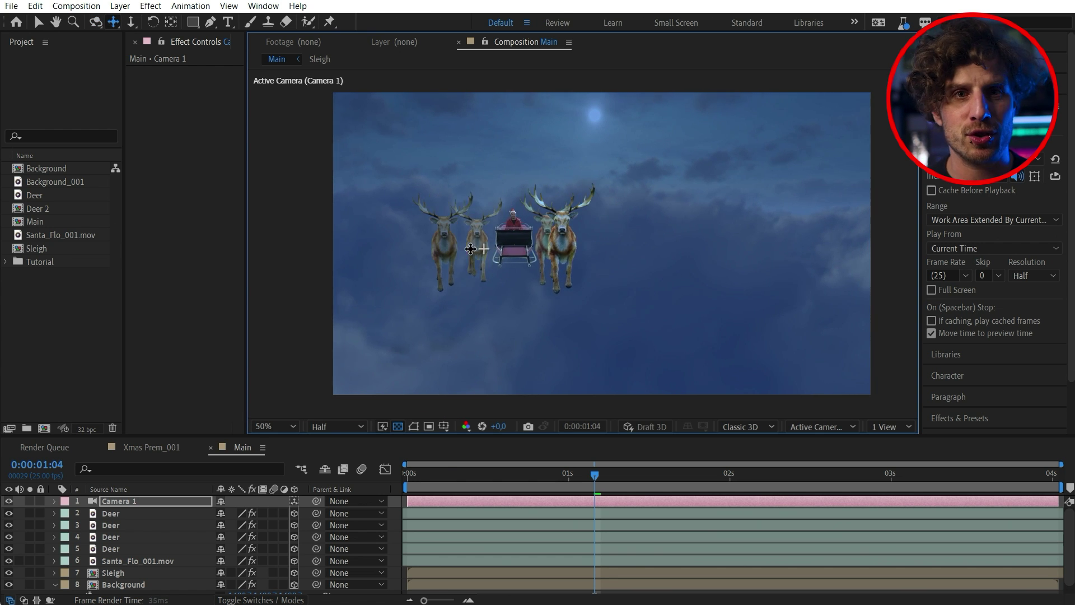
key("c")
left_click_drag(588, 247, 626, 278)
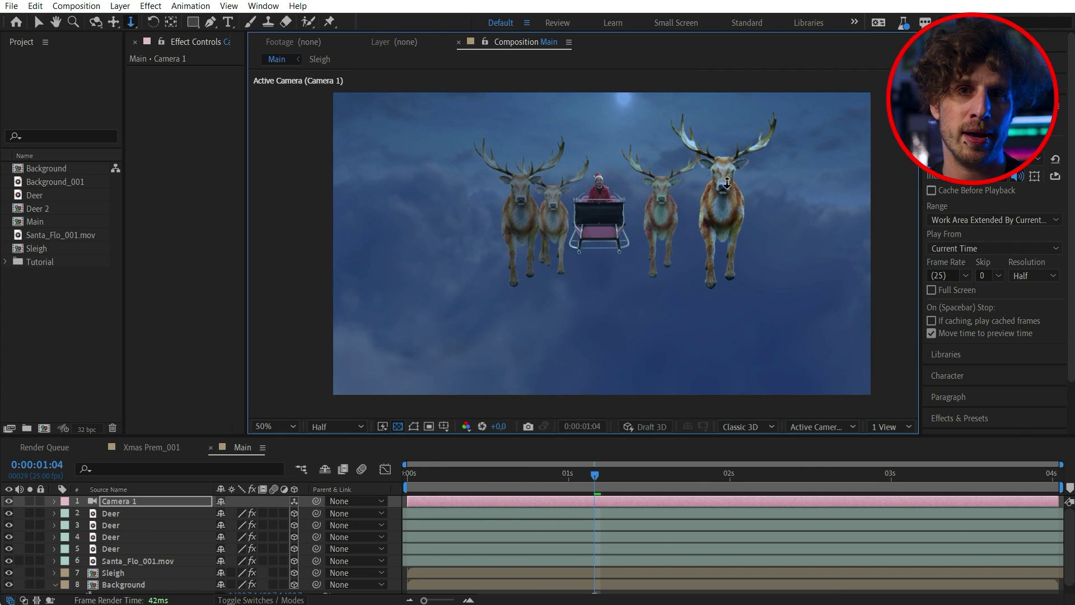
Dolly Camera 1 closer to the sleigh and turn on depth of field in its camera options
left_click_drag(752, 116, 744, 179)
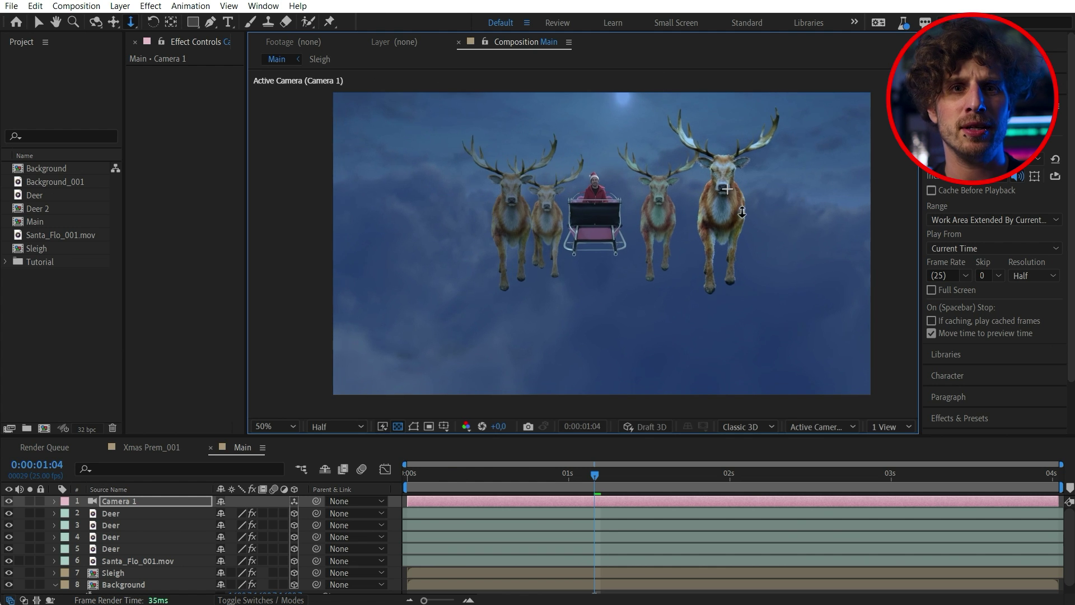
left_click_drag(599, 199, 595, 136)
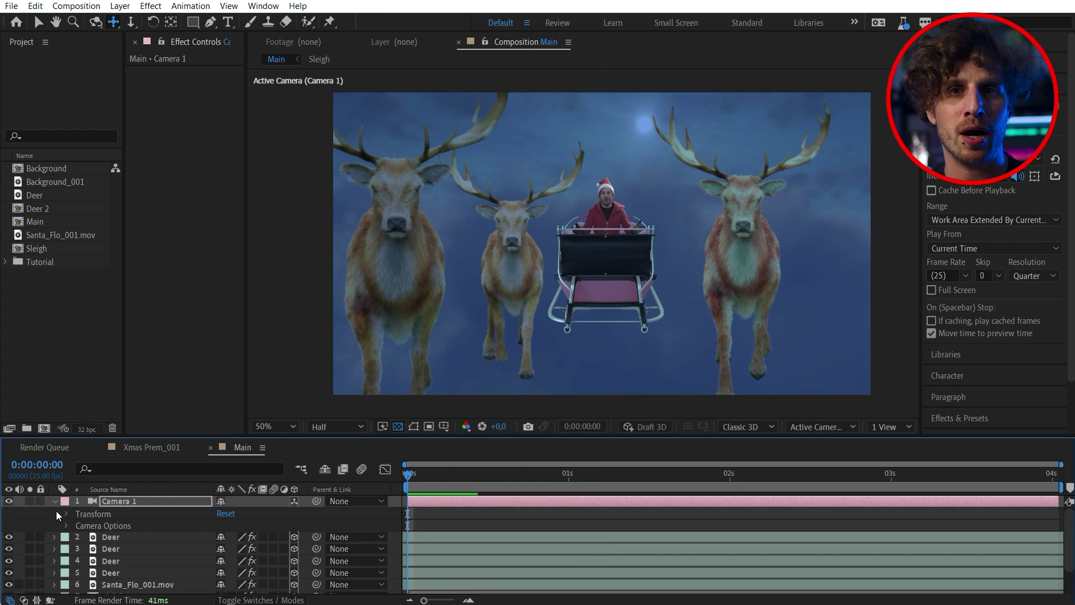
left_click(65, 526)
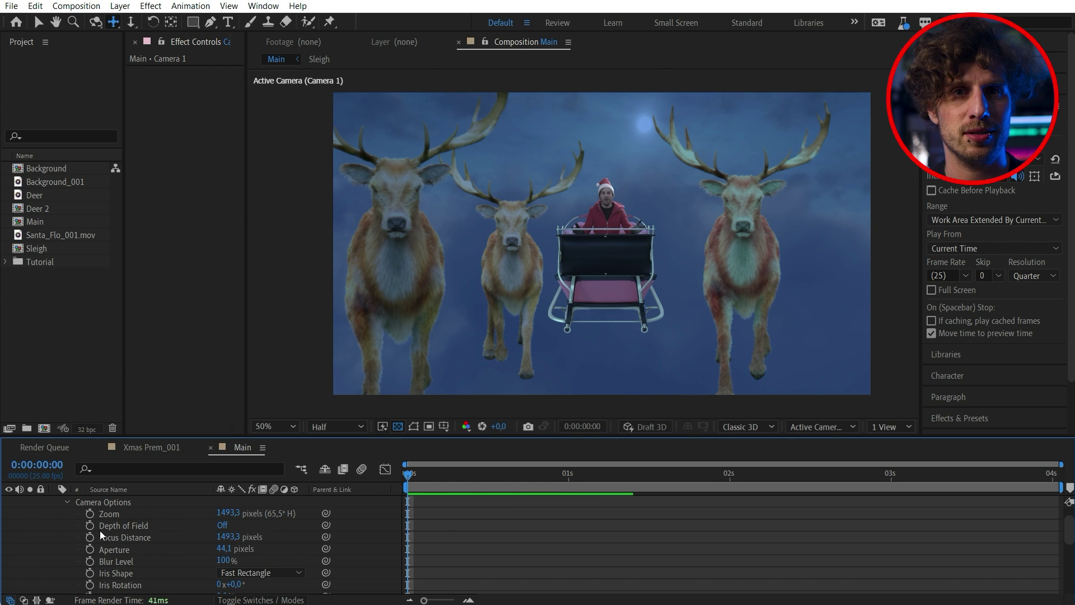
left_click(128, 527)
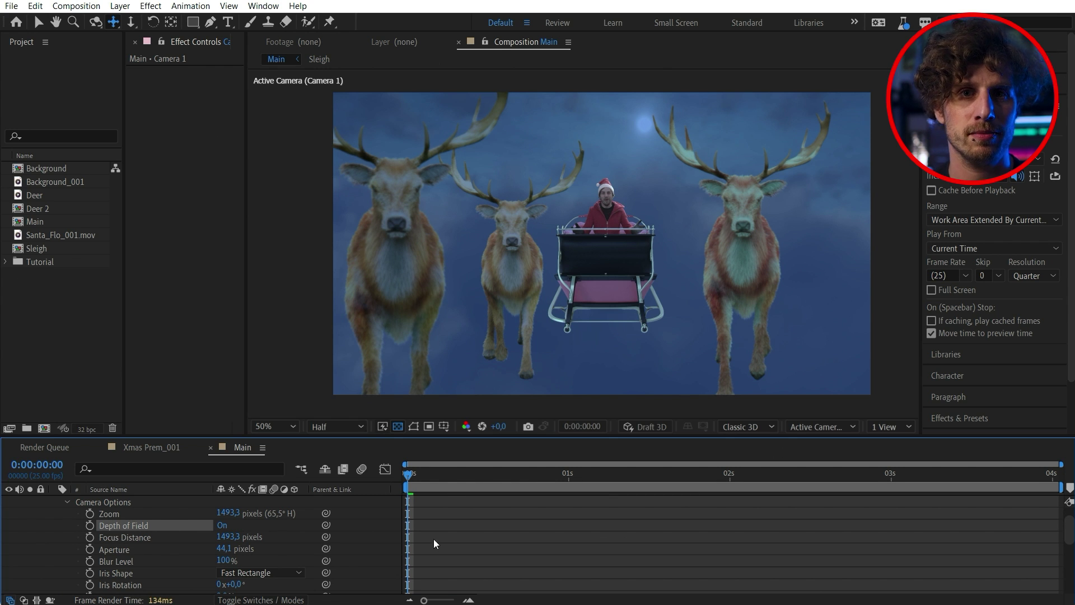
left_click(168, 549)
left_click(190, 537)
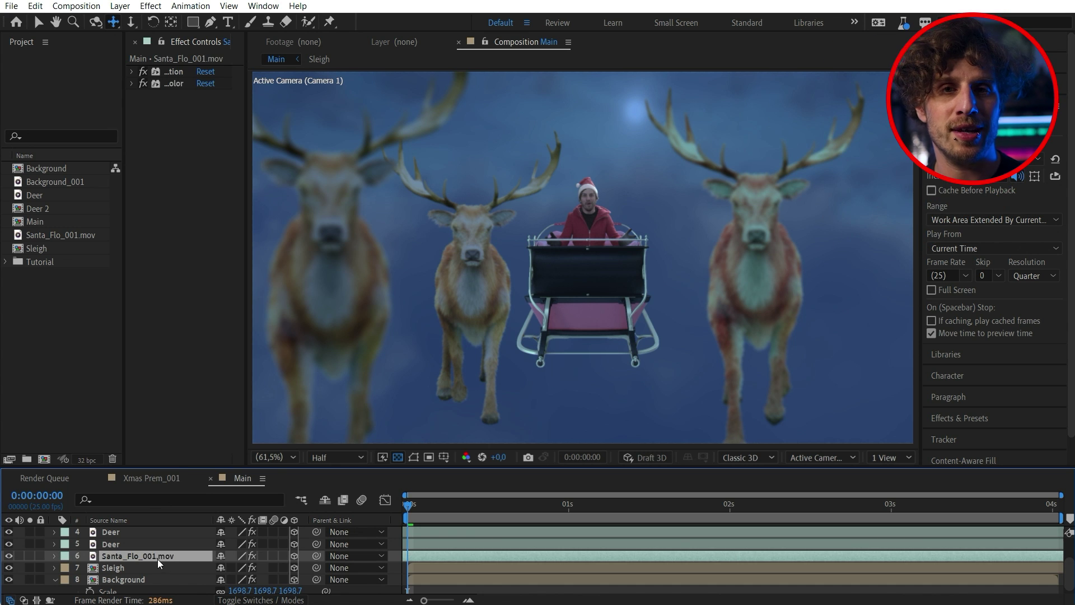
Link Camera 1's focus distance to the Santa_Flo_001.mov layer and dolly the camera to test the focus
left_click_drag(177, 467, 175, 424)
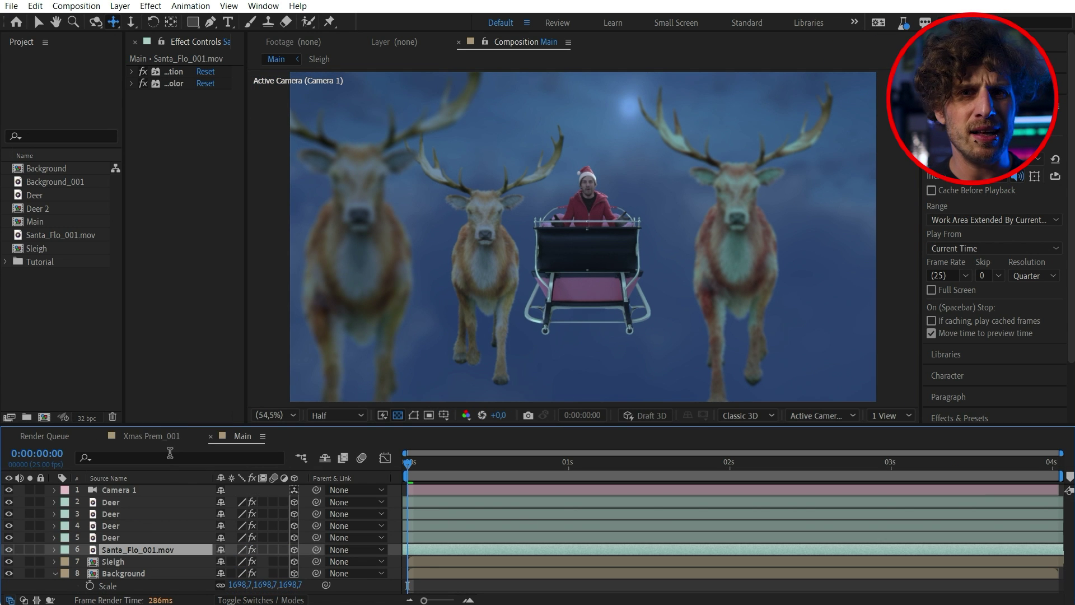
left_click(118, 491, "ctrl")
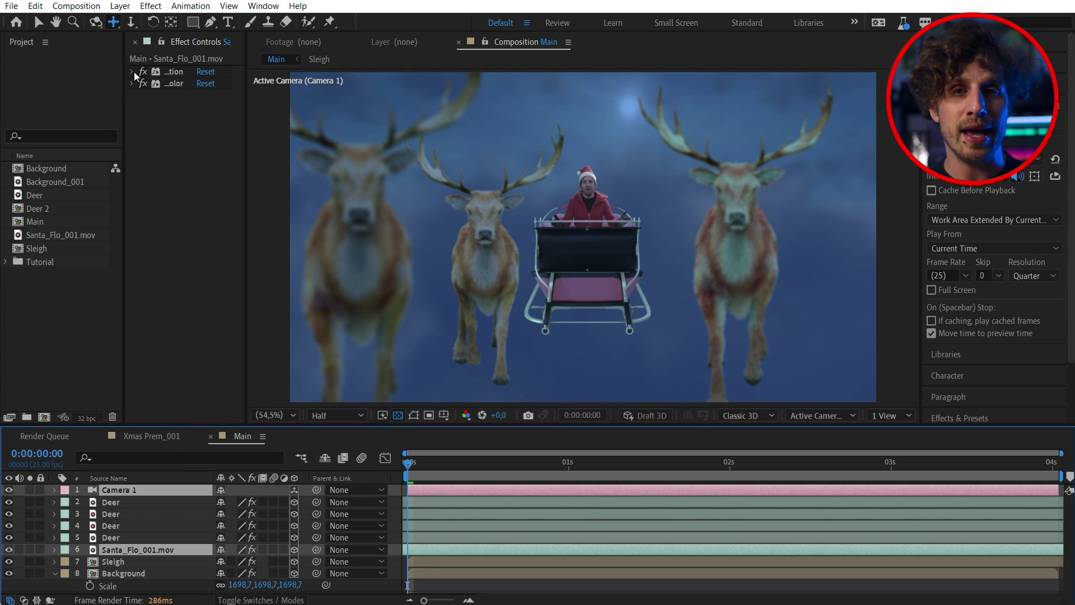
left_click(120, 5)
mouse_move(204, 426)
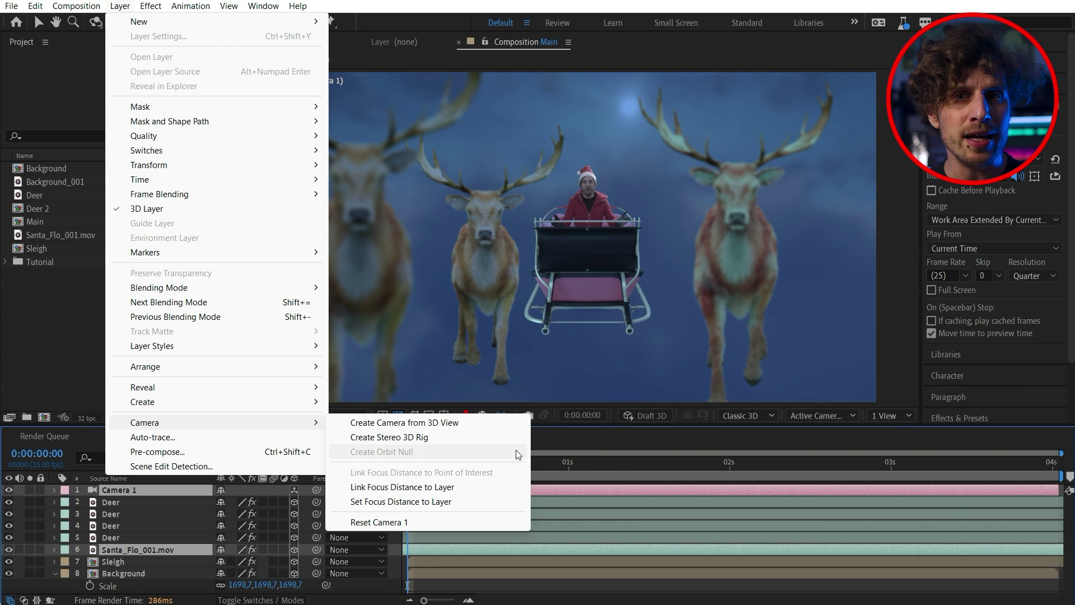
left_click(442, 488)
key("u")
key("u")
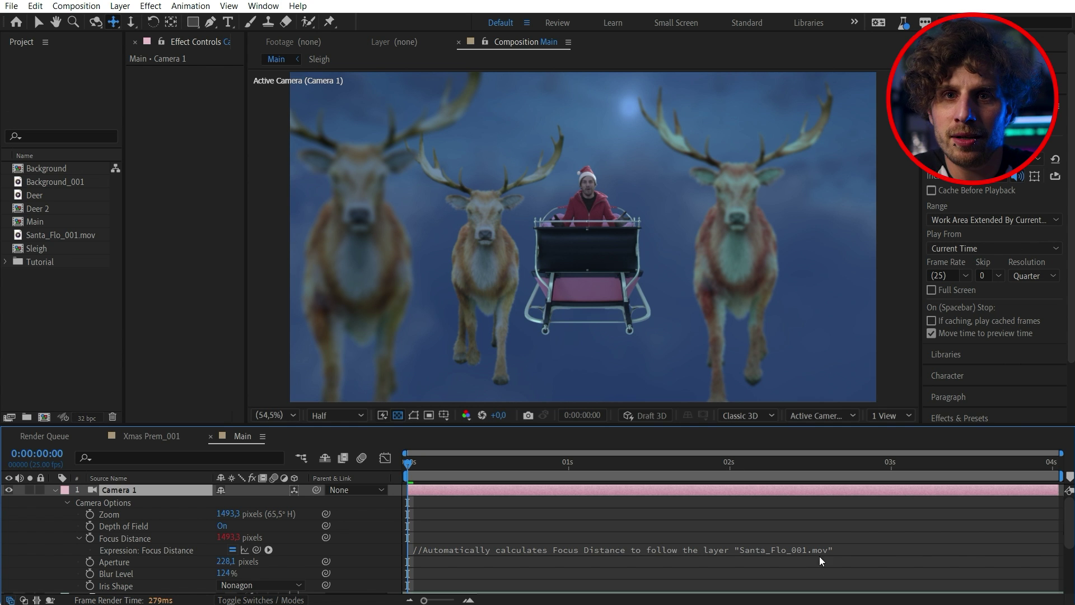
left_click_drag(583, 168, 595, 186)
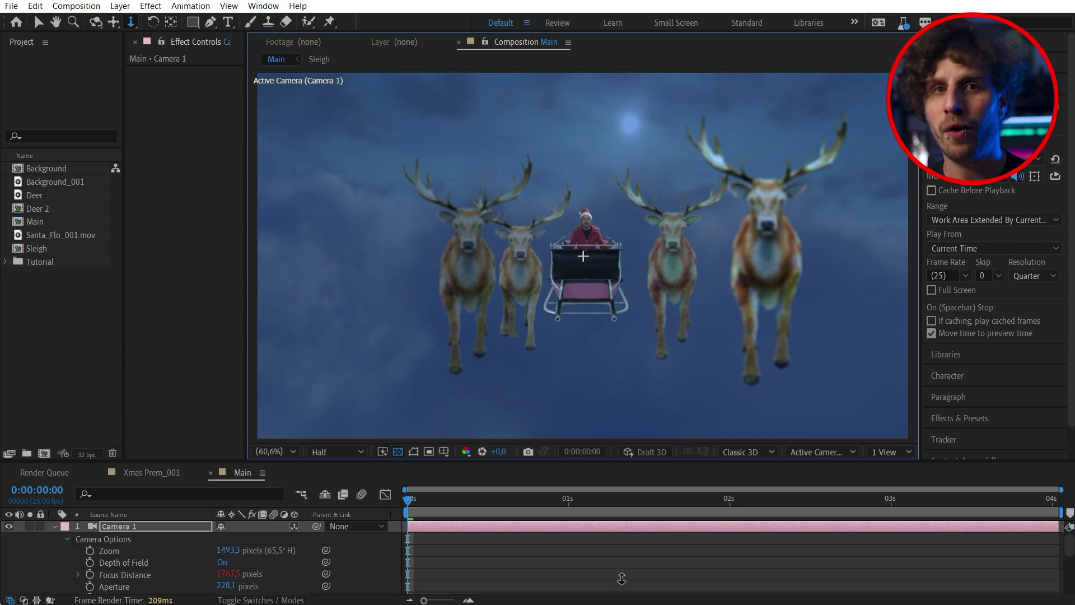
left_click_drag(596, 140, 590, 125)
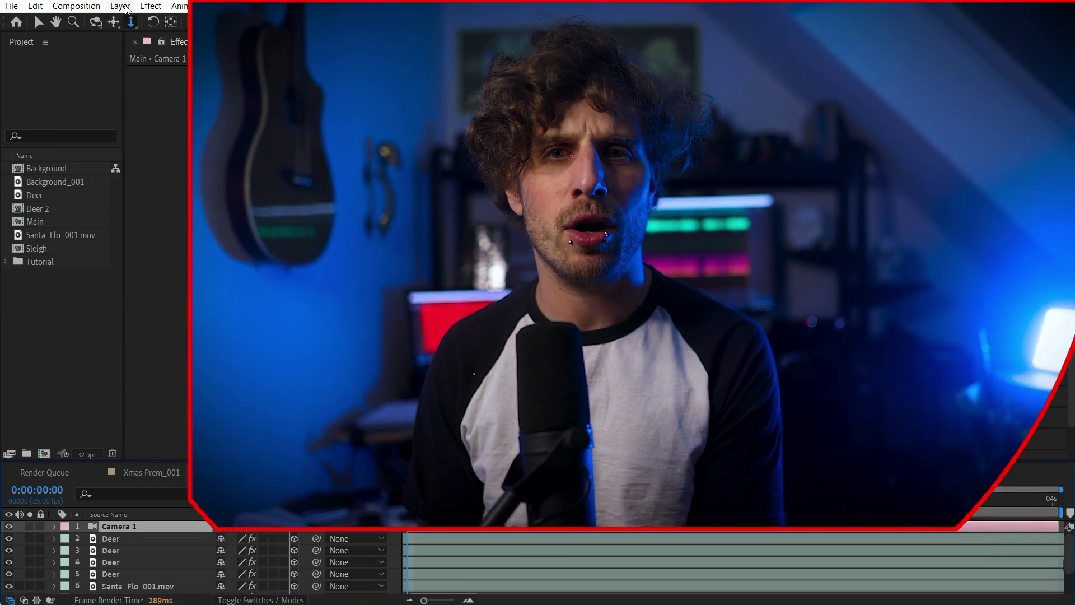
Create a null object, rename it FOCUS and make it a 3D layer
left_click(120, 6)
mouse_move(139, 21)
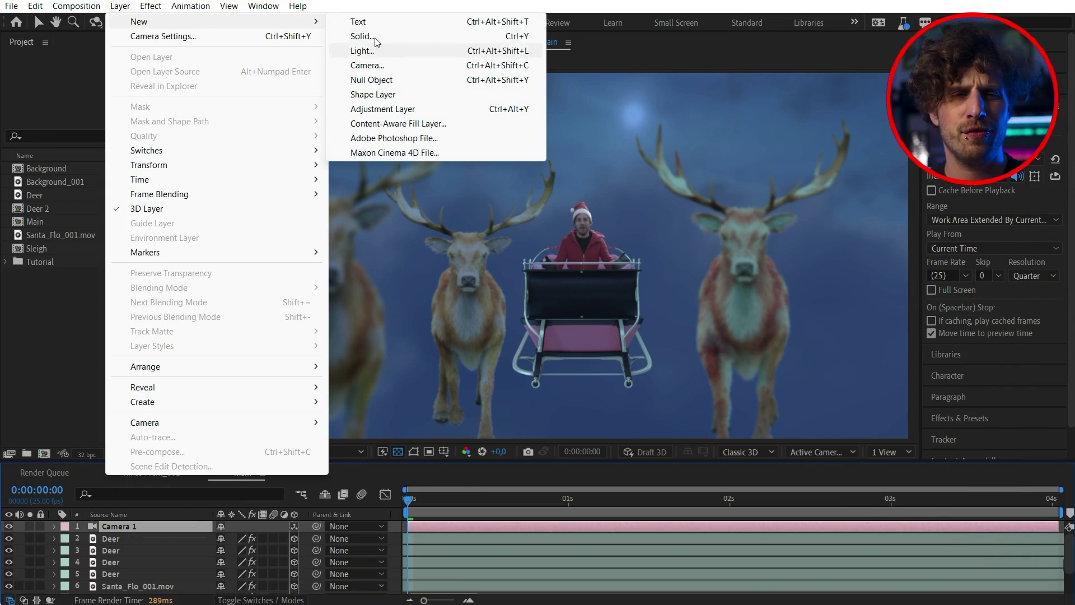
left_click(383, 79)
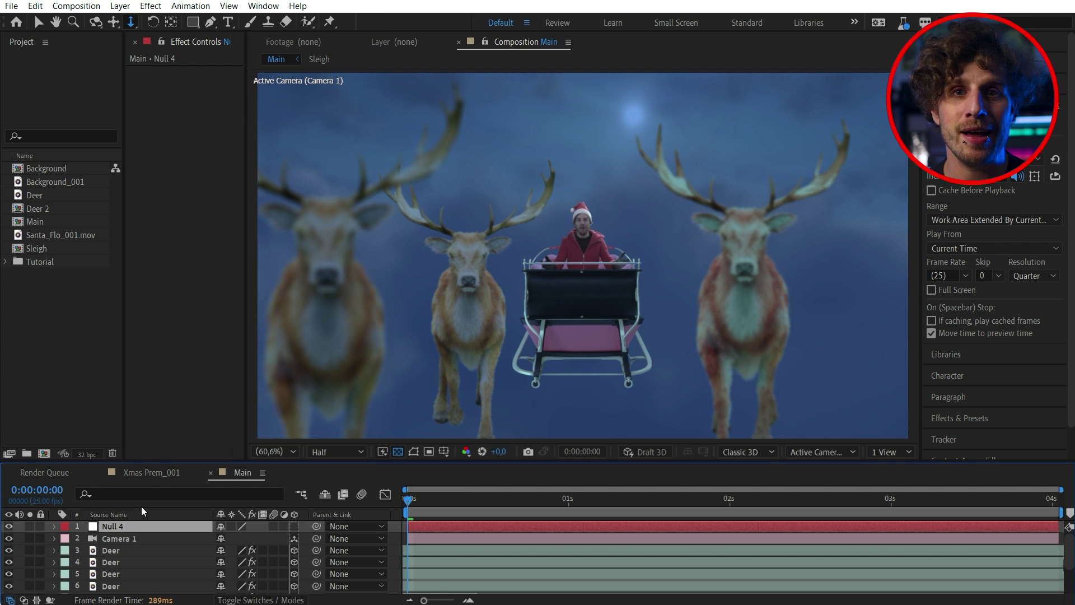
key("Return")
type("FOCUS")
key("Return")
left_click(296, 535, "ctrl")
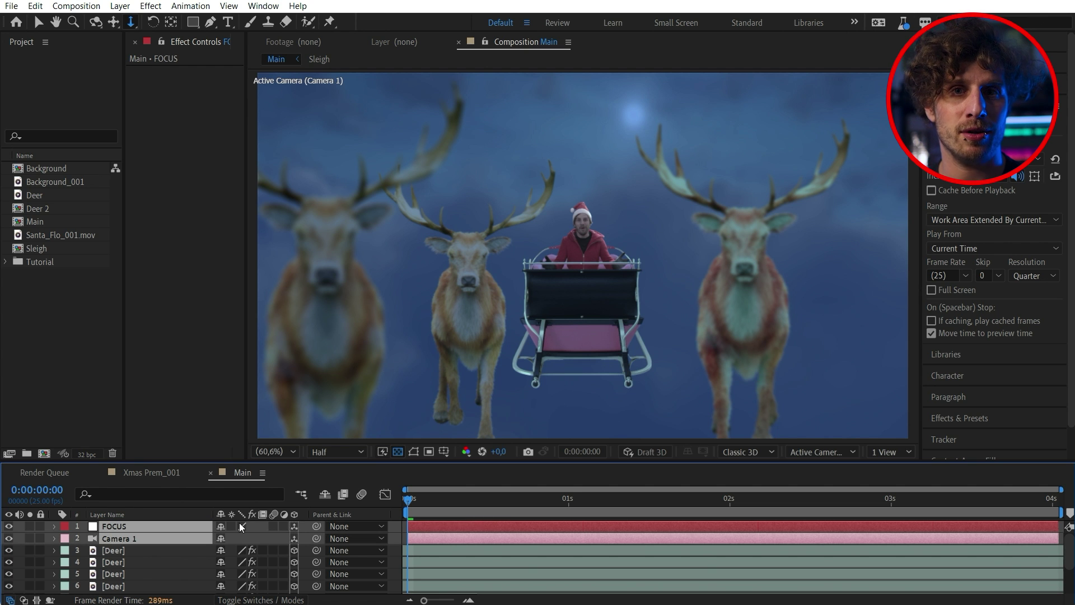
Link Camera 1's focus distance to the FOCUS null layer
left_click(120, 6)
mouse_move(301, 426)
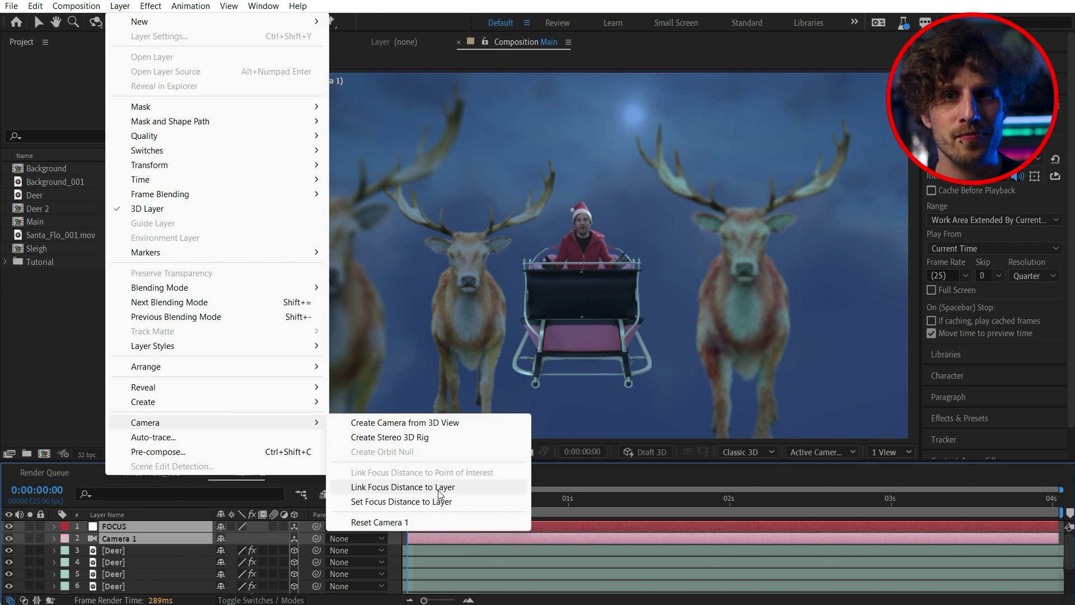
left_click(402, 486)
Move the FOCUS null forward along the Z axis in the Top view toward the frontmost deer
left_click(821, 452)
left_click(808, 554)
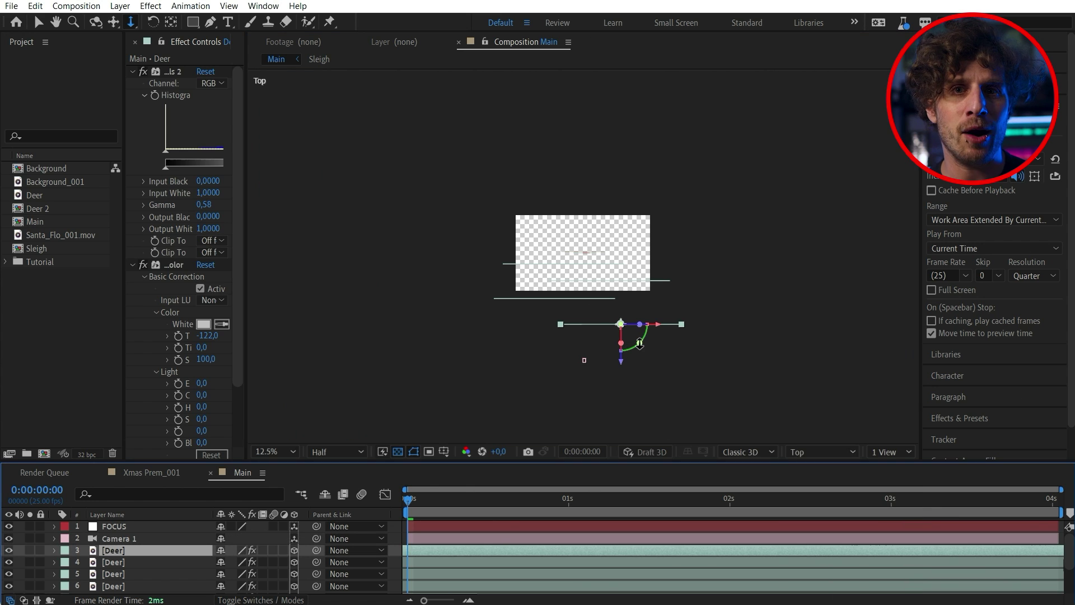
left_click(121, 528)
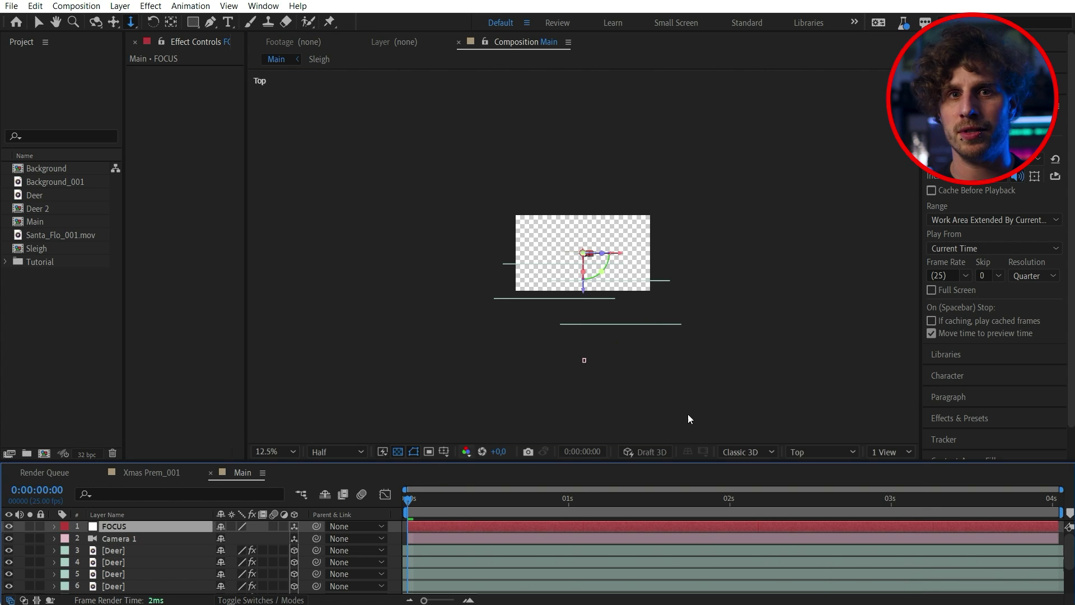
scroll(681, 336, "up", 2)
key("v")
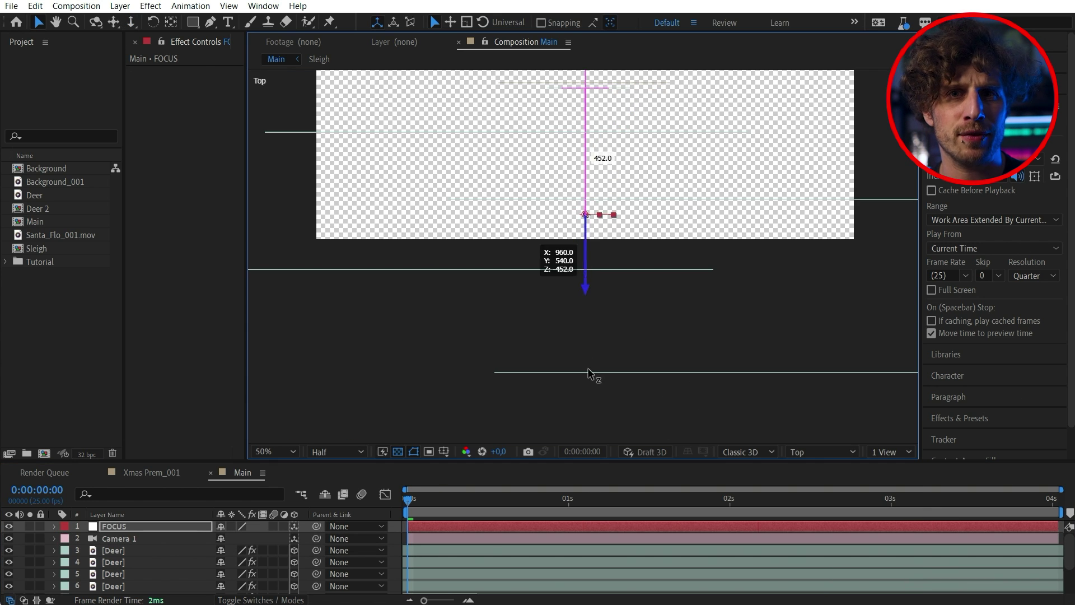
left_click_drag(594, 401, 595, 461)
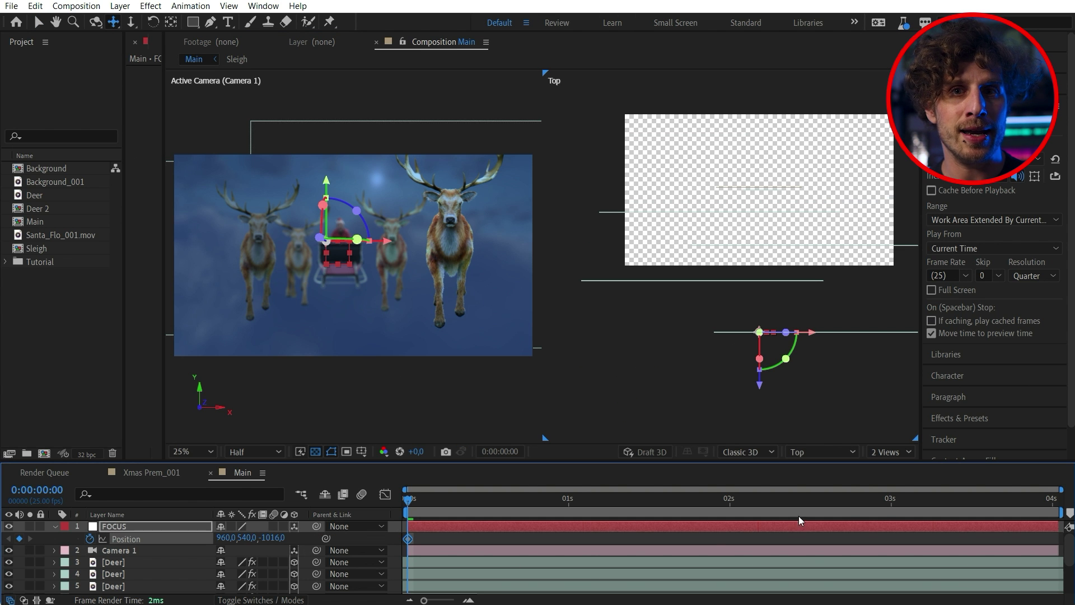
Animate the FOCUS null back along Z toward the sleigh's depth at about 3 seconds
left_click(892, 504)
key("v")
left_click_drag(759, 365, 761, 247)
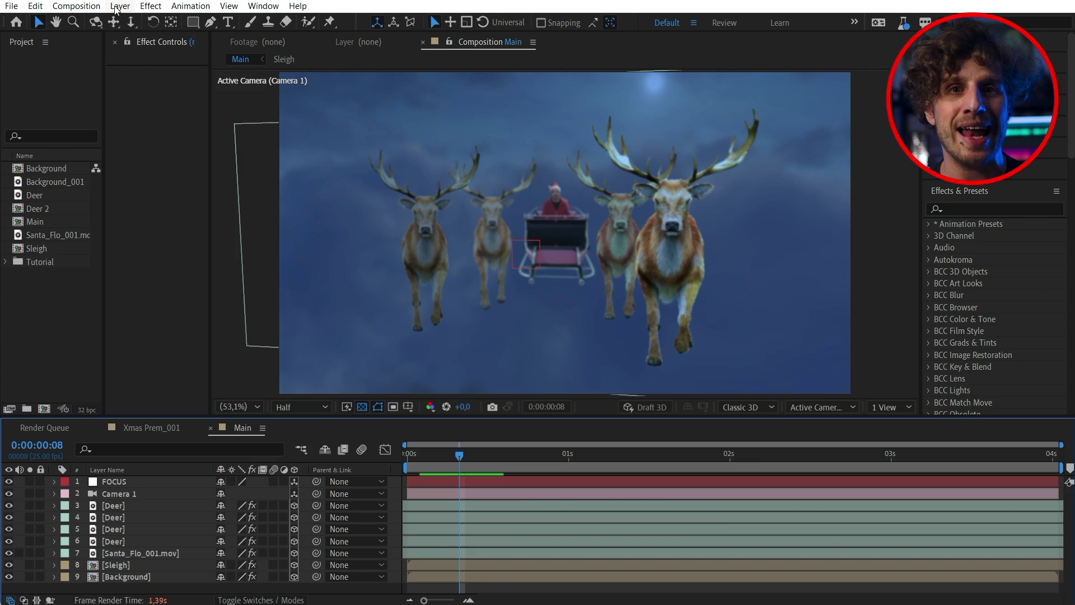
Create a Point light, place it in front of the lead deer at about Z -1333, and adjust its horizontal position
left_click(120, 5)
mouse_move(139, 21)
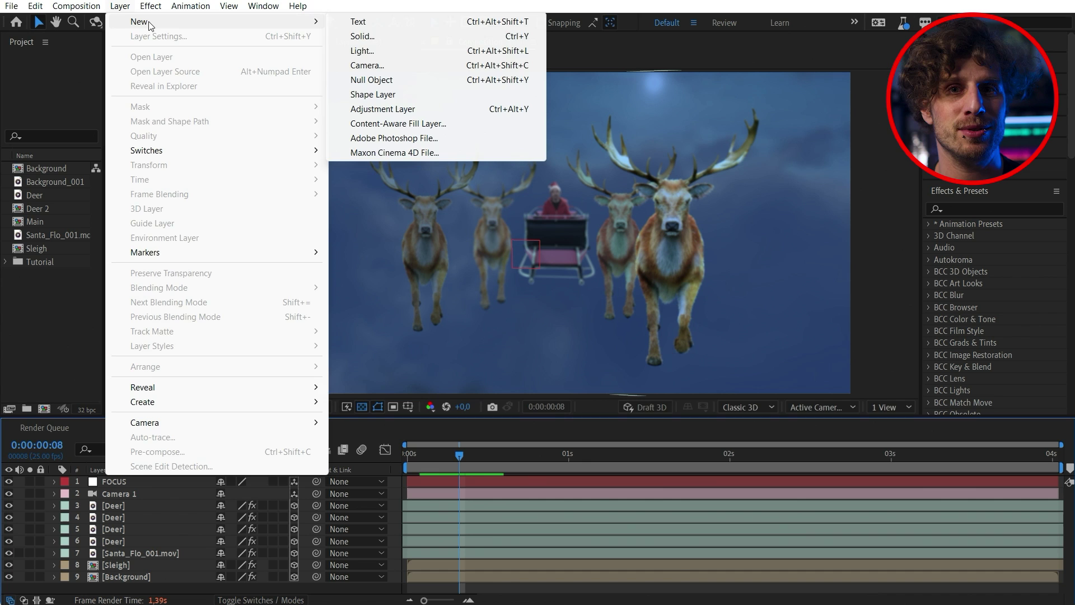
left_click(406, 51)
left_click(849, 200)
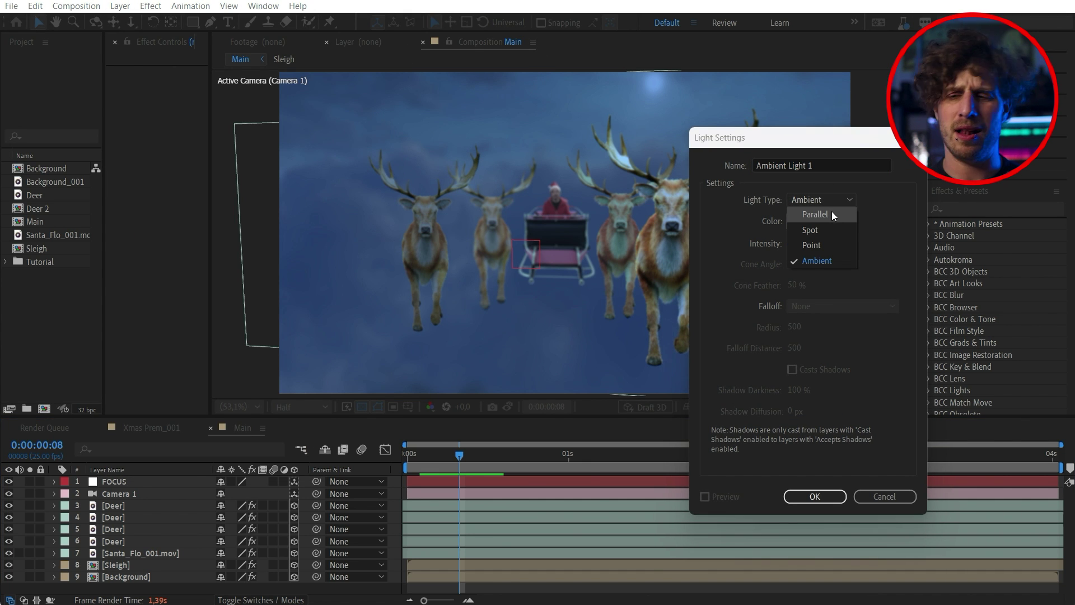
left_click(811, 245)
left_click(811, 496)
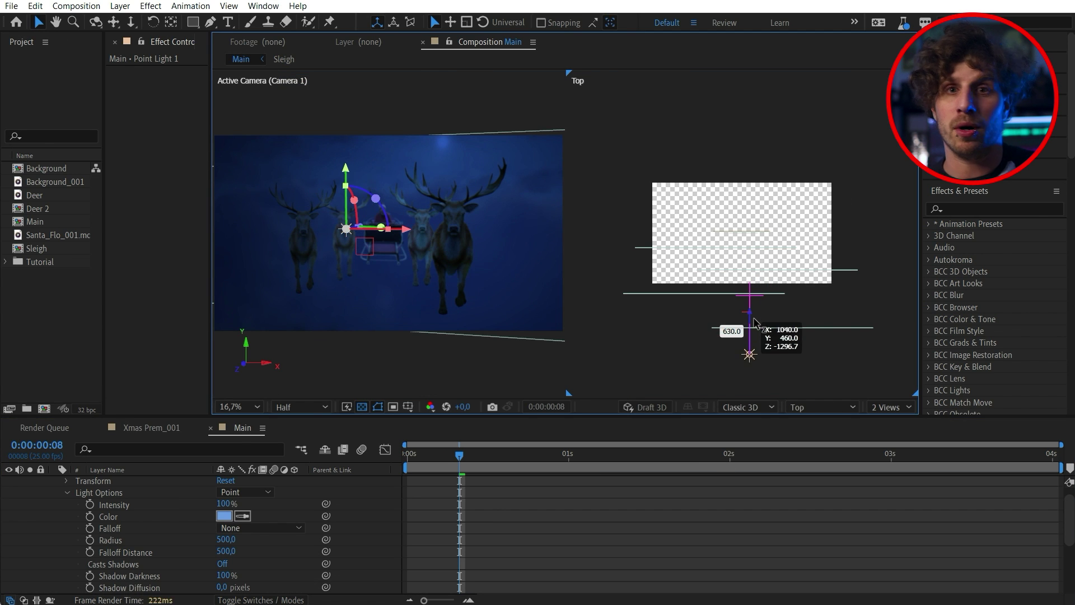
left_click_drag(754, 323, 713, 322)
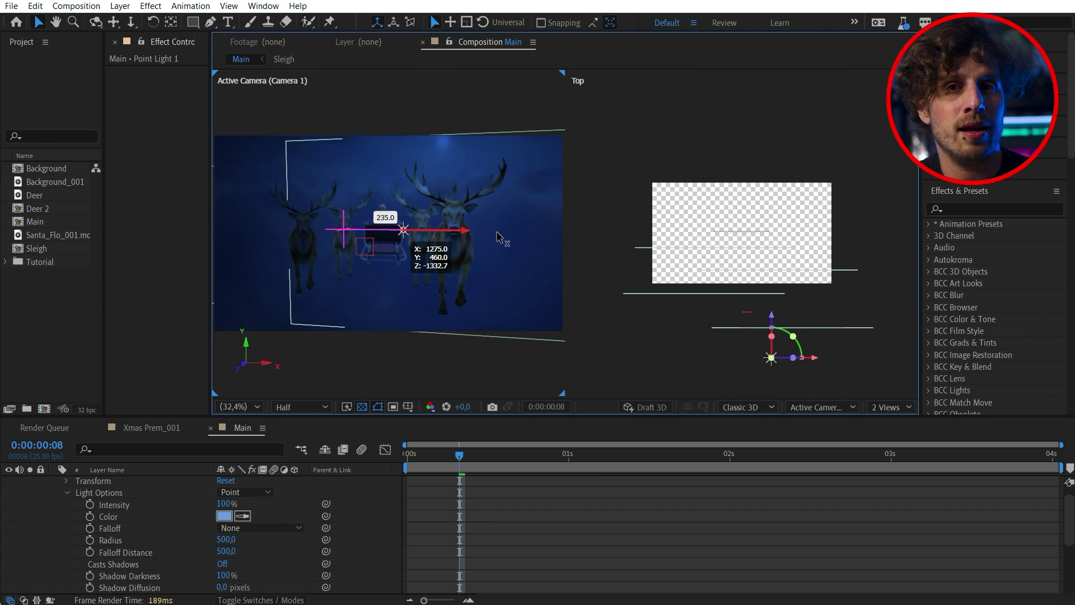
left_click_drag(536, 259, 538, 259)
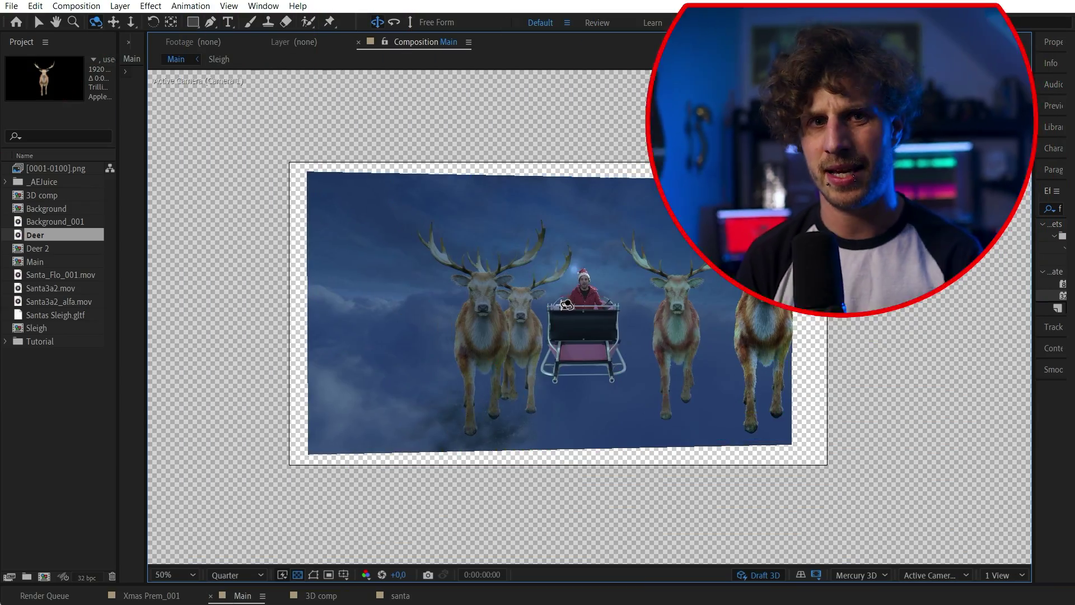
Orbit the camera around the Main scene to inspect the flat layers from the side
left_click_drag(573, 304, 598, 305)
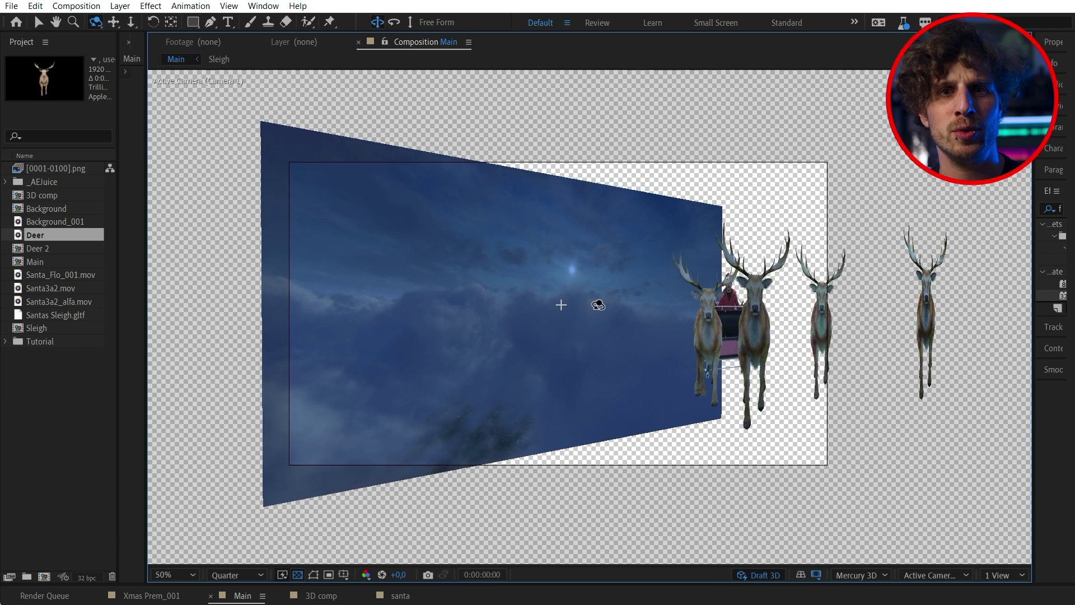
left_click_drag(602, 306, 514, 305)
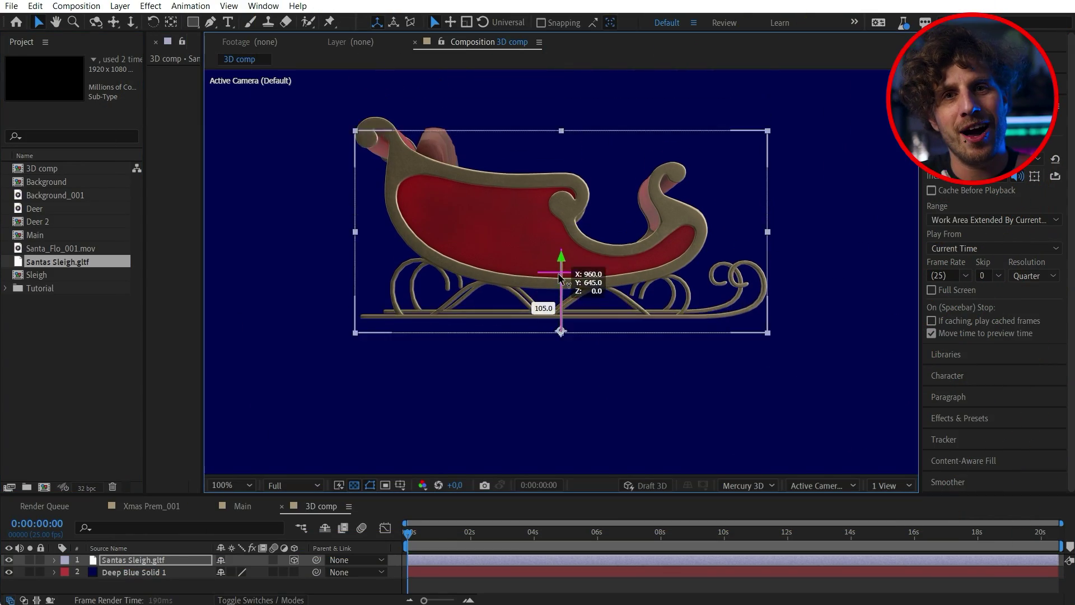
Turn the Santas Sleigh.gltf model to face the camera and raise the Santa_Flo_001.mov layer into its seat
key("v")
left_click_drag(590, 354, 537, 362)
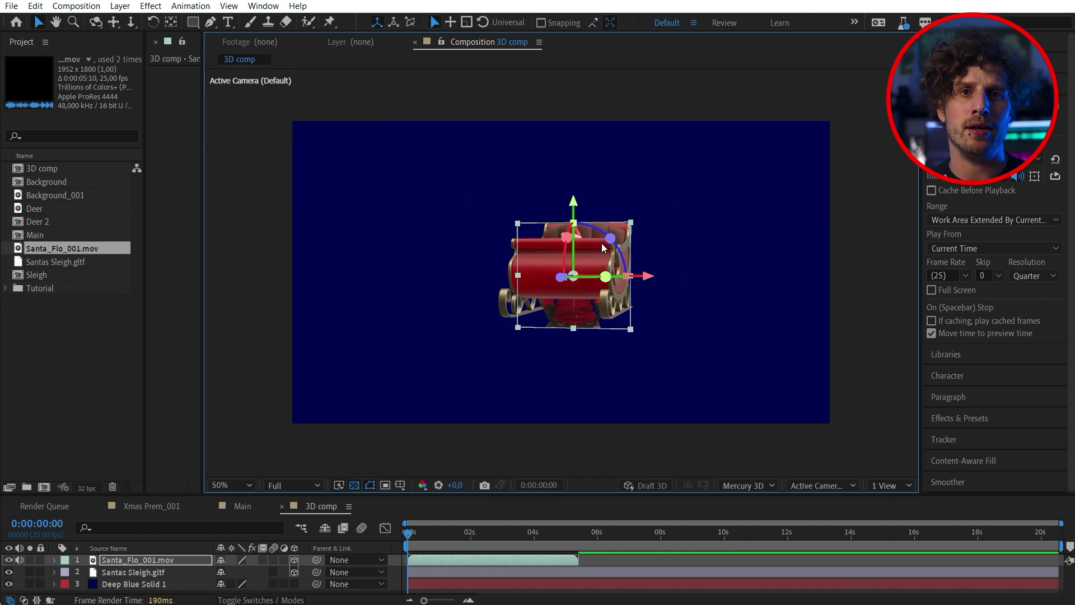
left_click_drag(562, 235, 566, 157)
key("c")
left_click_drag(562, 229, 577, 282)
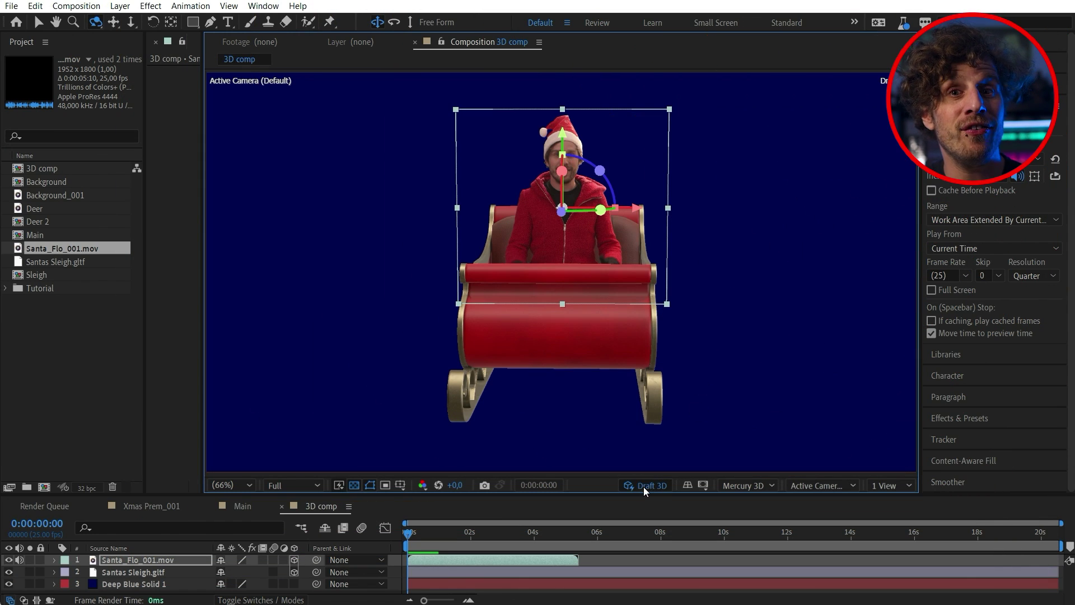
Enable the 3D ground plane and the extended viewer for the 3D comp
mouse_move(626, 326)
left_mouse_down()
mouse_move(646, 323)
mouse_move(597, 322)
mouse_move(608, 321)
left_mouse_up()
left_click(688, 485)
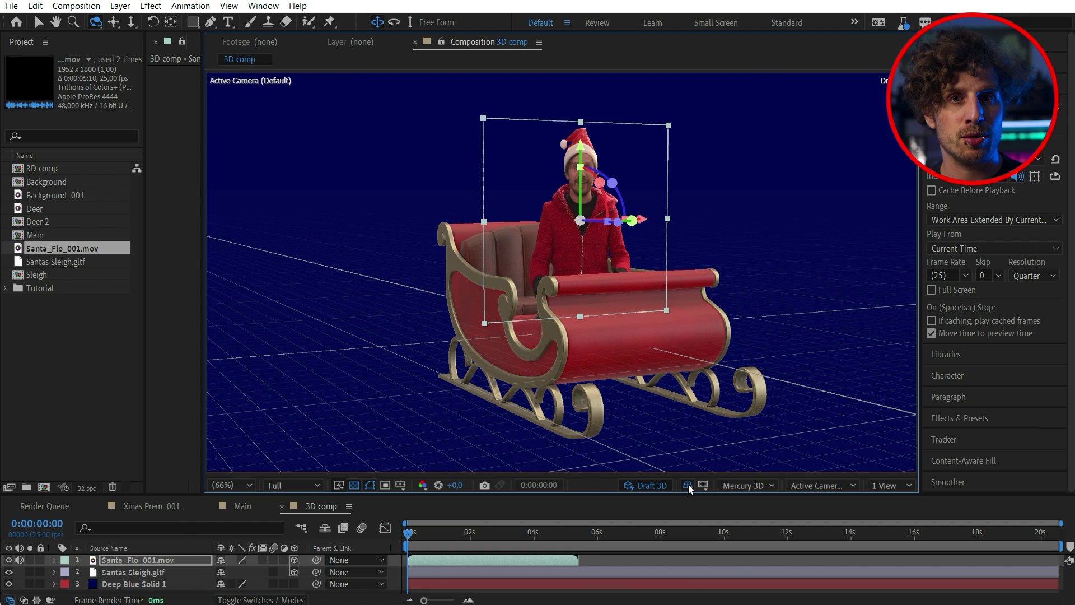
mouse_move(598, 278)
left_mouse_down()
mouse_move(633, 278)
mouse_move(608, 281)
left_mouse_up()
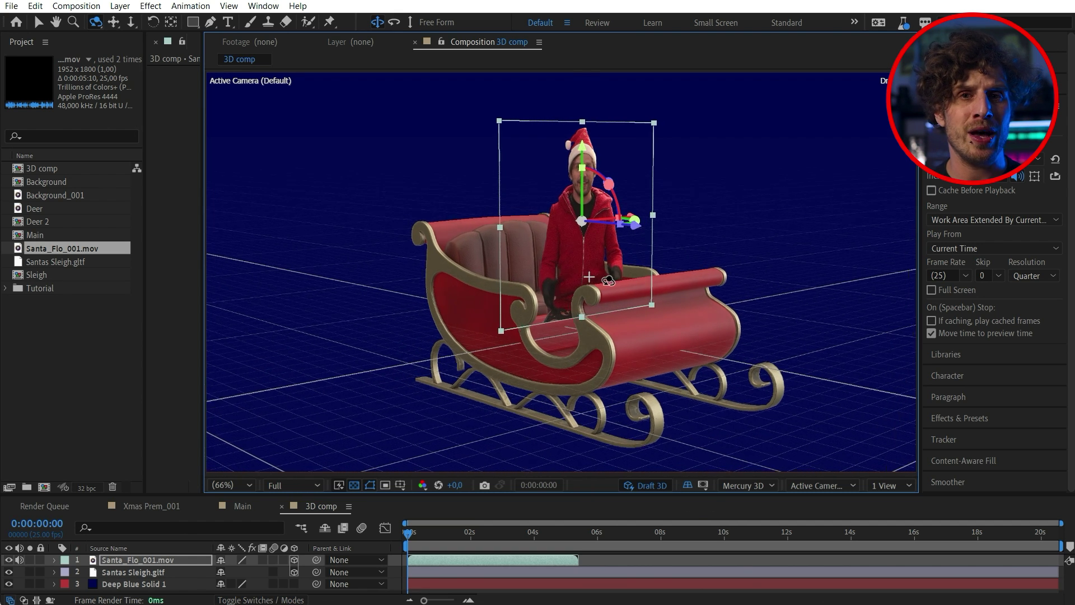
left_click(703, 485)
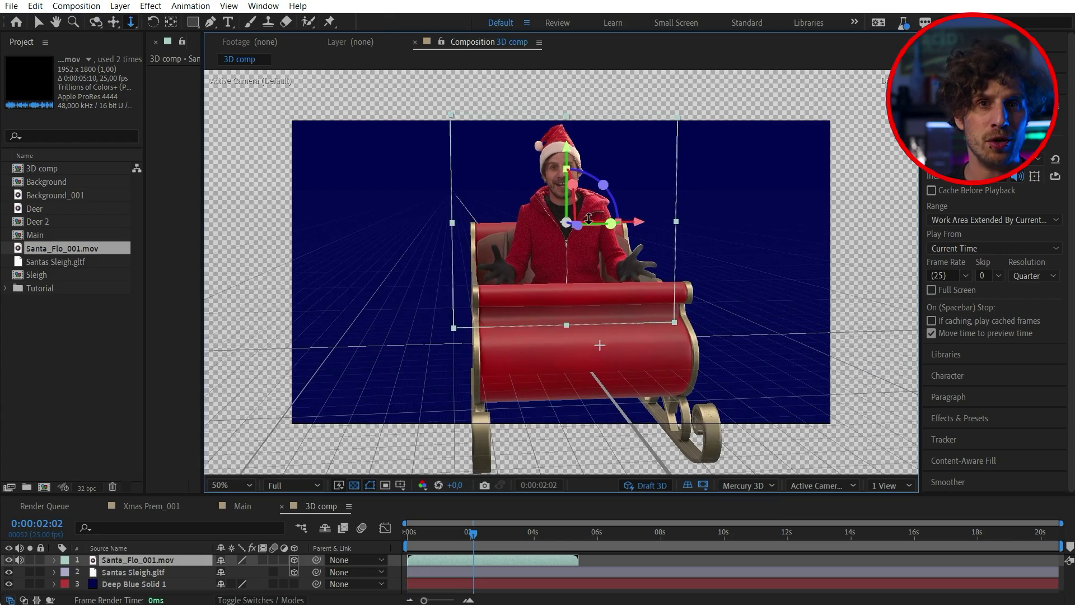
Dolly in and orbit around the sleigh to examine how Santa sits in it from both sides
left_click_drag(583, 195, 581, 187)
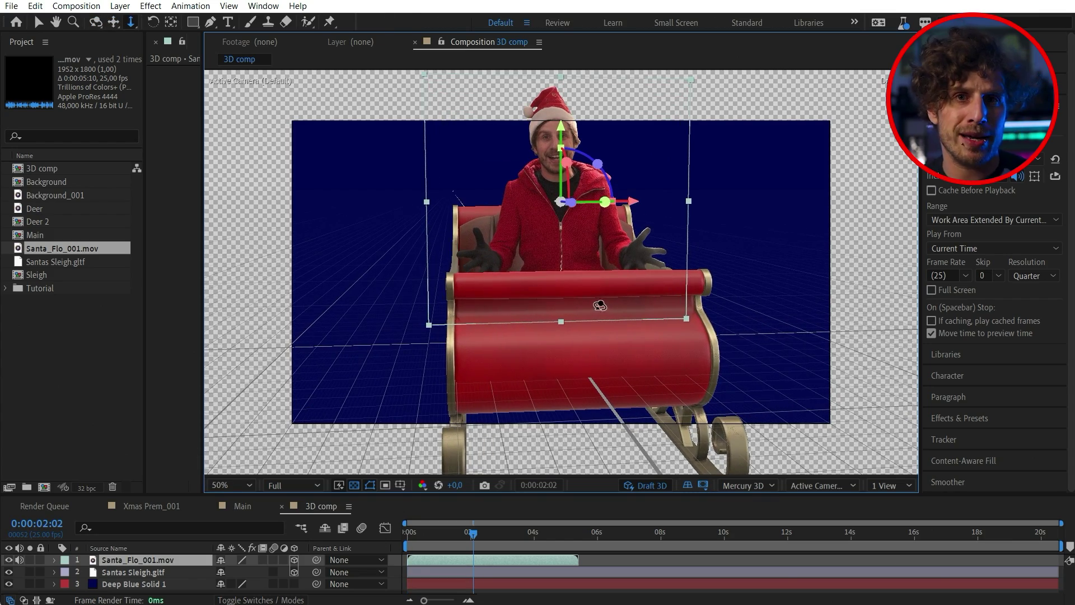
left_click_drag(605, 312, 618, 310)
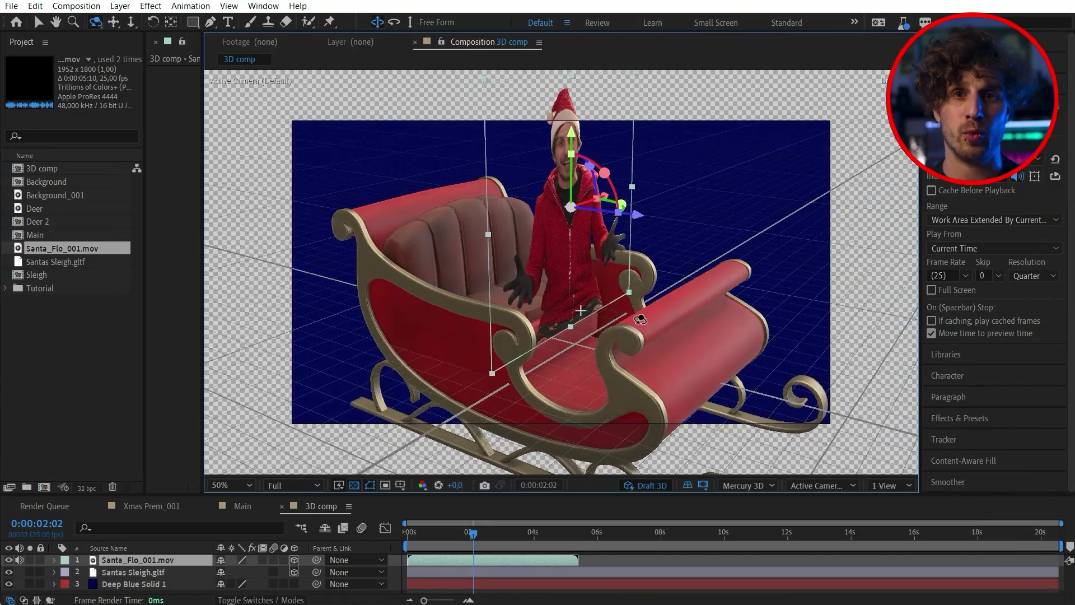
left_click_drag(639, 313, 515, 358)
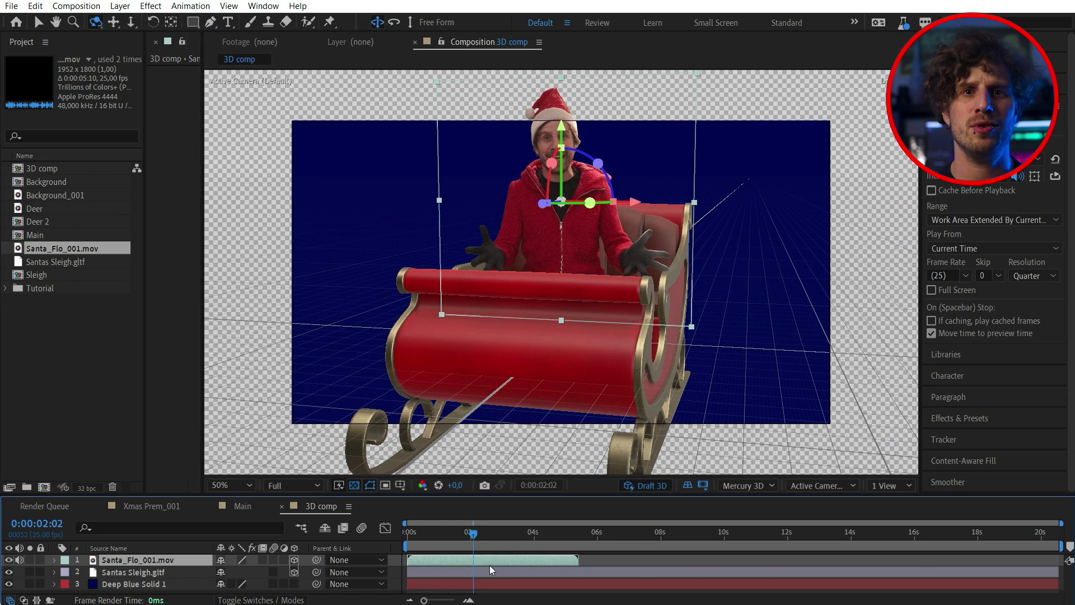
Set the auto-orientation of the Santa_Flo_001.mov layer to Orient Towards Camera
right_click(489, 561)
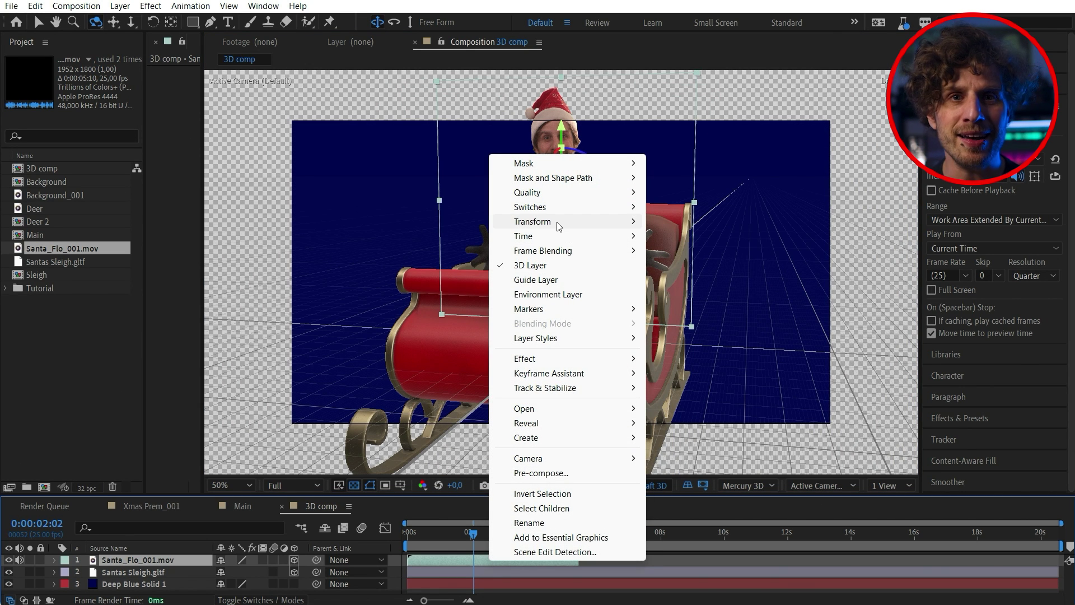
mouse_move(559, 226)
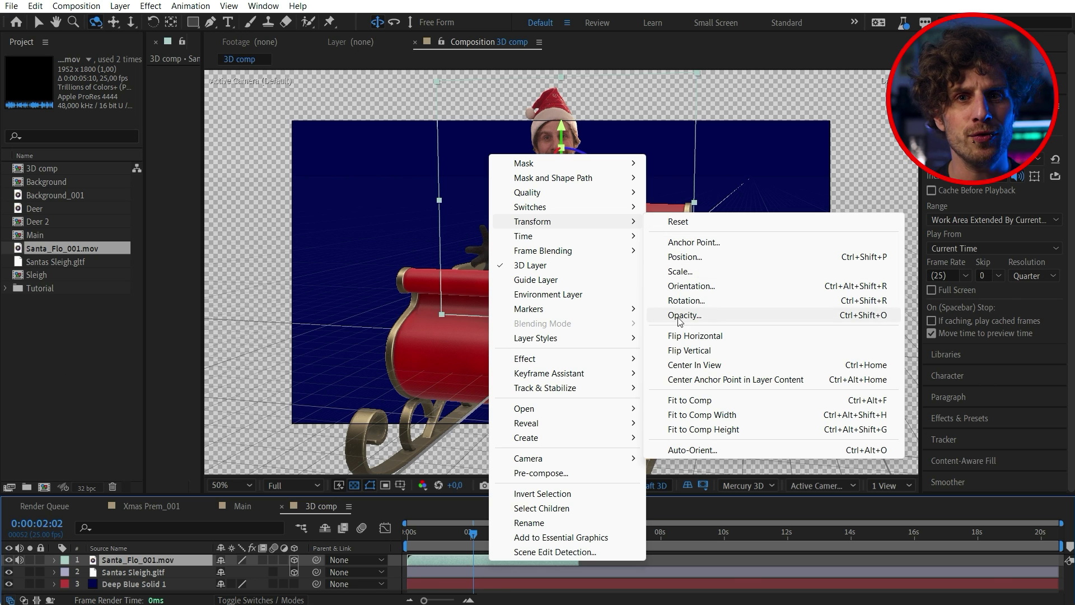
left_click(697, 452)
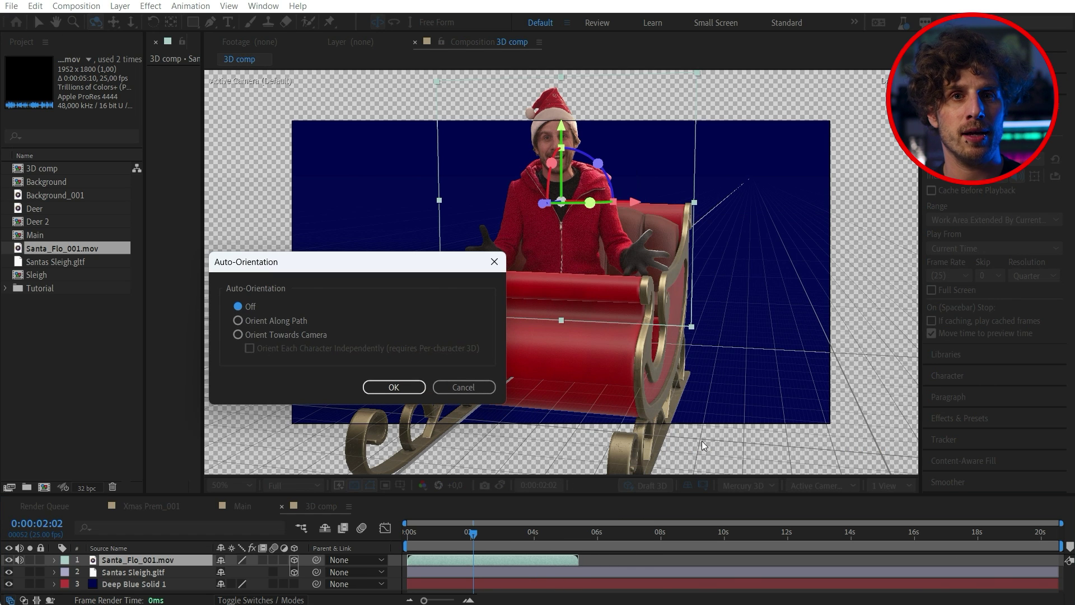
left_click(261, 335)
left_click(394, 387)
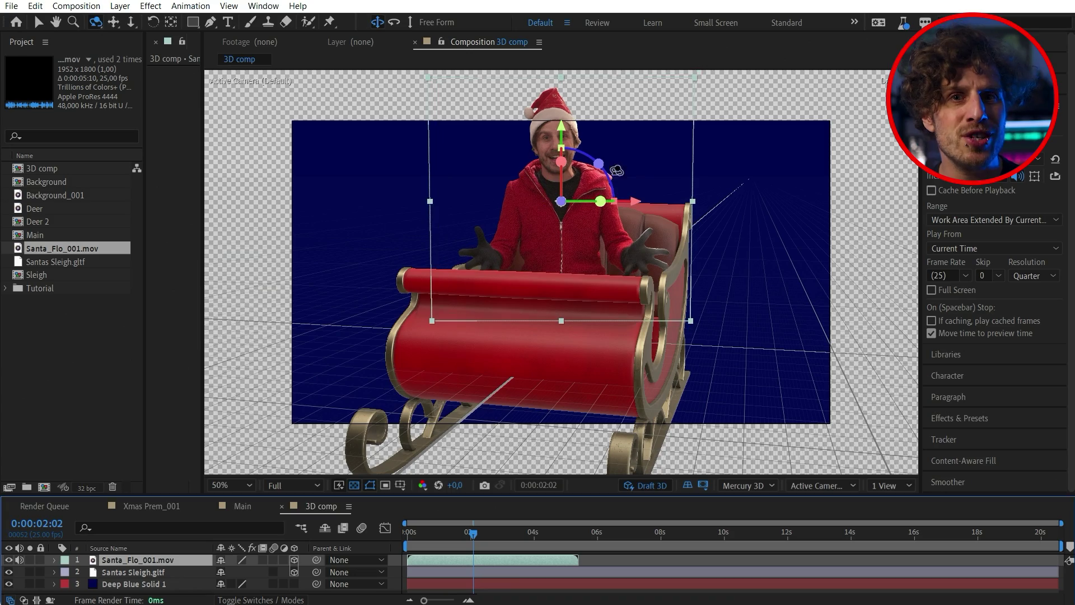
left_click_drag(579, 292, 589, 517)
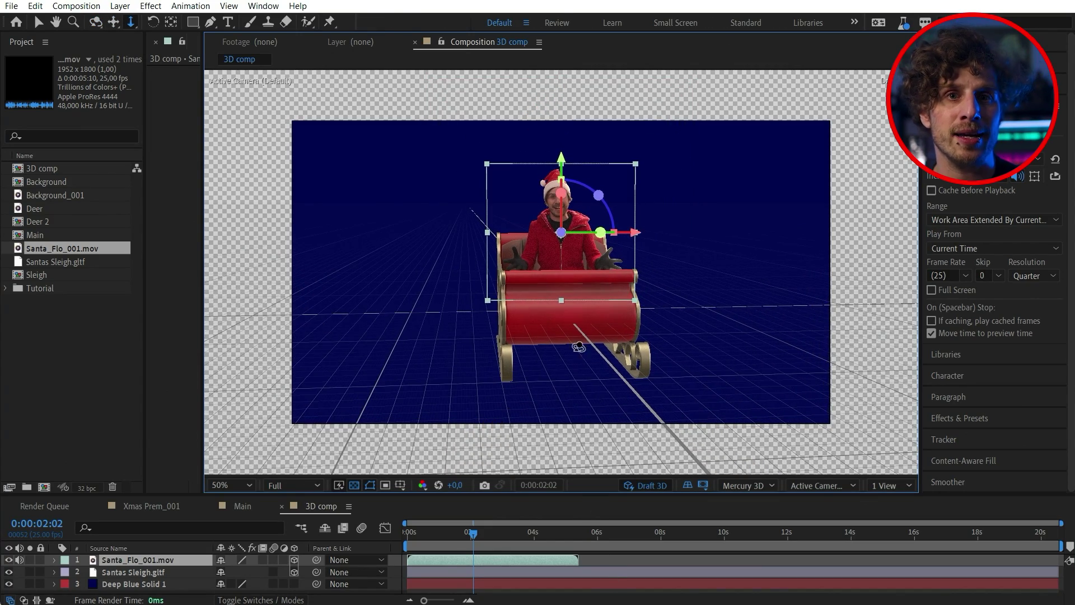
left_click_drag(581, 299, 567, 298)
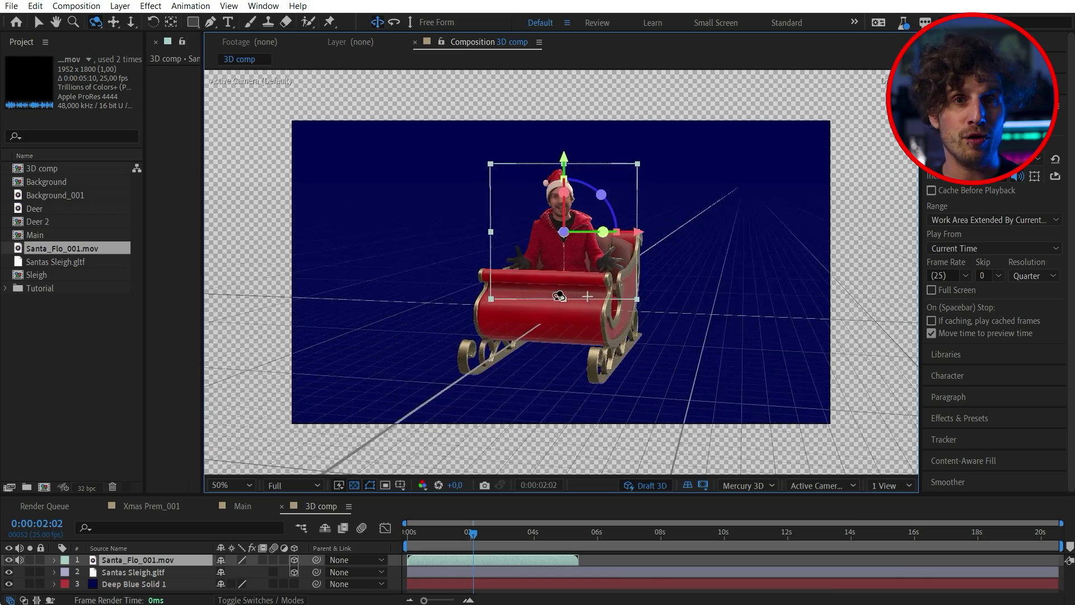